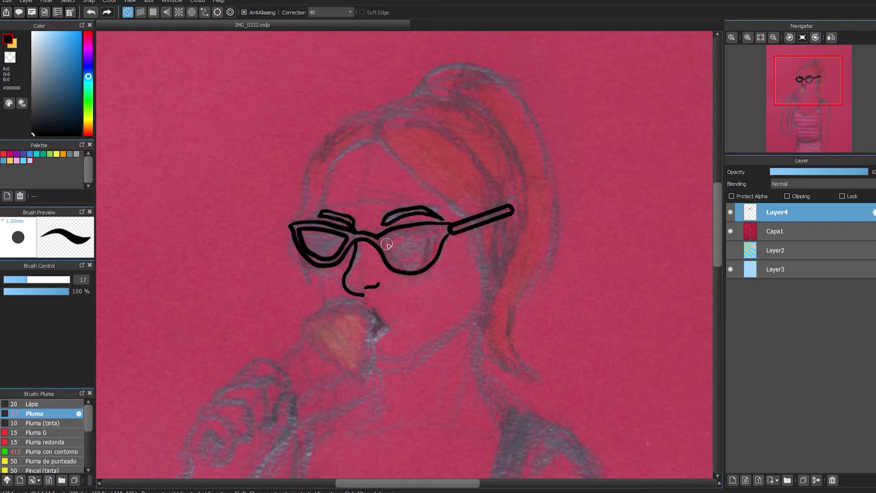
Step: Rework the sunglasses' lens rims with thick black ink, then erase inside the strokes to leave thin double outlines
key("ctrl+z")
key("ctrl+z")
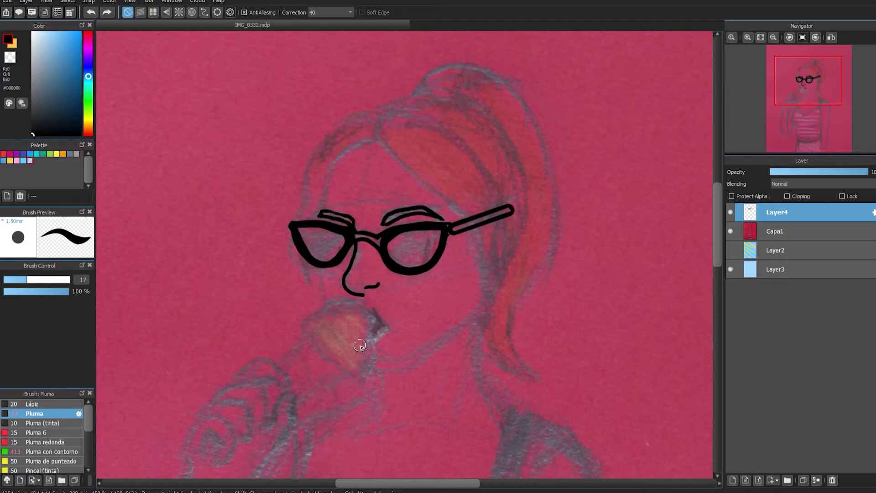
left_click(296, 226)
key("e")
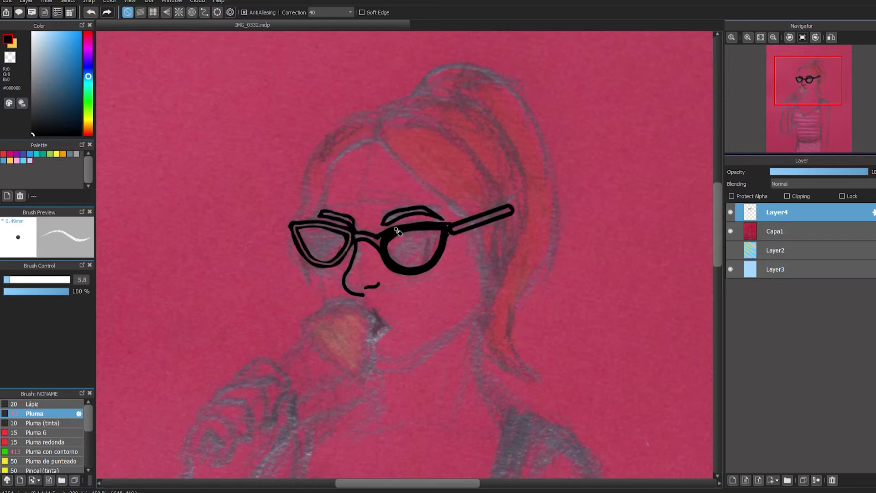
mouse_move(411, 272)
left_mouse_down()
mouse_move(434, 261)
mouse_move(448, 235)
left_mouse_up()
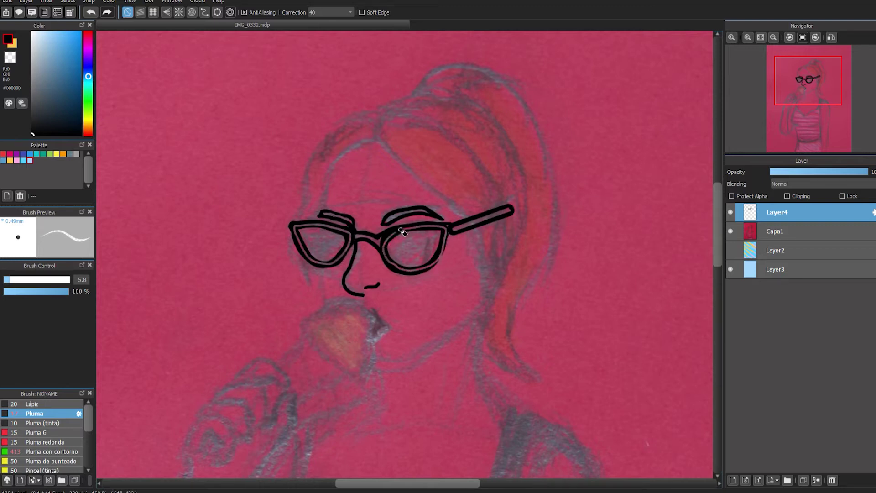
key("e")
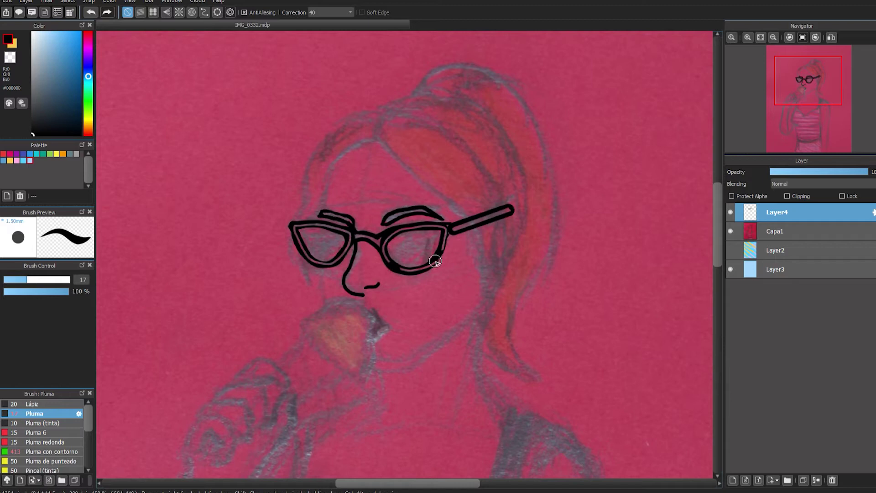
key("e")
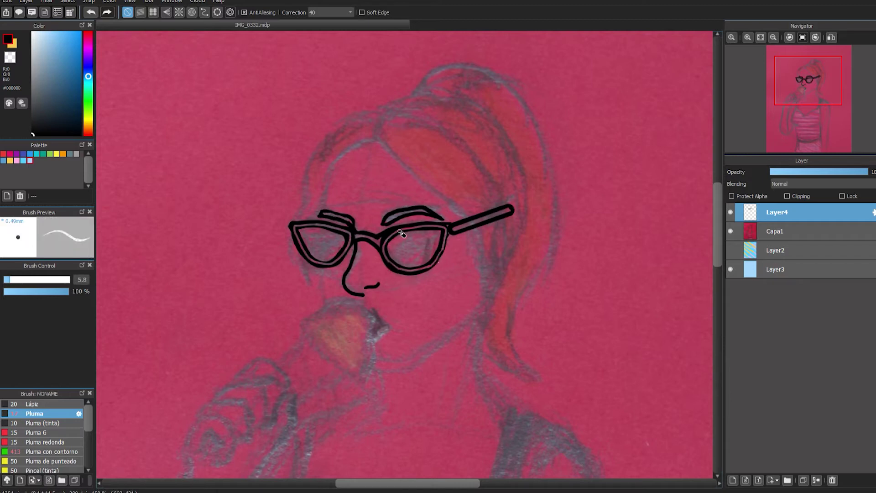
Step: Set the stroke correction to 20 and ink the parted front hair and the side of the face
left_click(323, 16)
left_click(323, 21)
key("b")
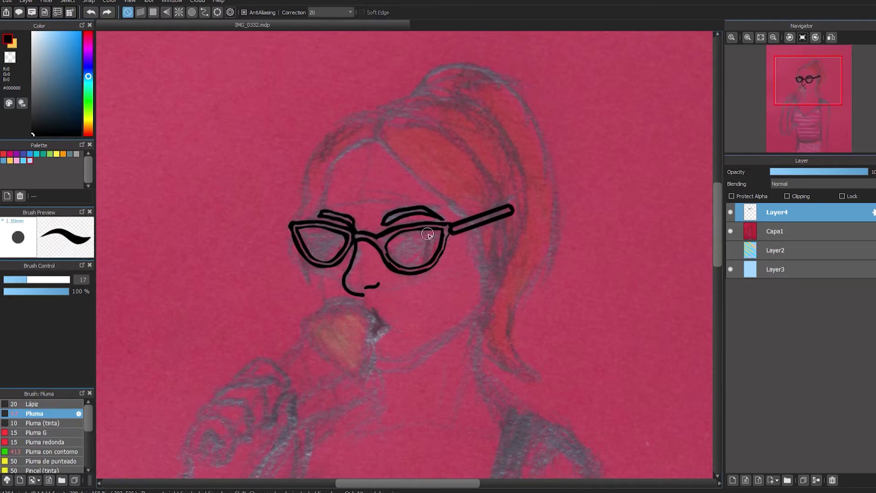
mouse_move(378, 138)
left_mouse_down()
mouse_move(418, 189)
mouse_move(476, 234)
mouse_move(414, 121)
mouse_move(484, 187)
mouse_move(491, 266)
left_mouse_up()
left_click_drag(378, 139, 310, 218)
left_click_drag(291, 236, 302, 275)
mouse_move(388, 119)
left_mouse_down()
mouse_move(360, 113)
mouse_move(305, 179)
mouse_move(288, 236)
left_mouse_up()
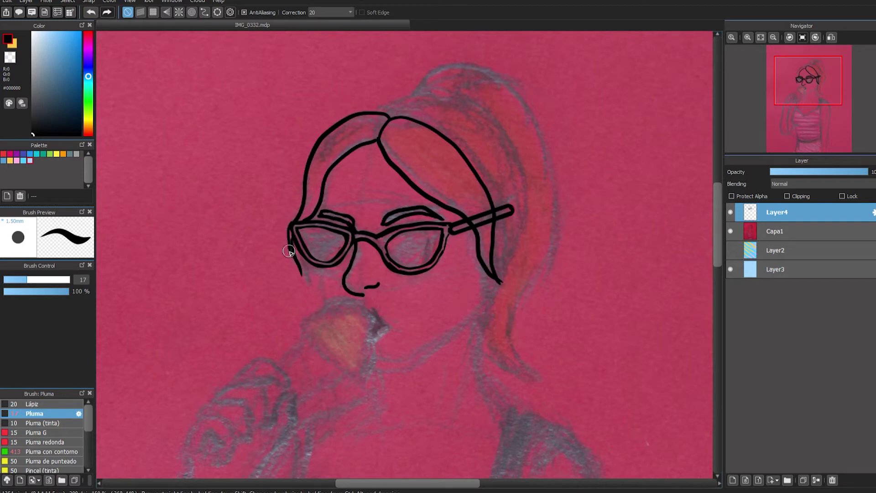
Step: Ink the ear and its hoop earring at the end of the glasses' temple, erasing the excess ink
mouse_move(502, 221)
left_mouse_down()
mouse_move(524, 225)
mouse_move(491, 255)
mouse_move(514, 259)
mouse_move(499, 260)
mouse_move(503, 240)
mouse_move(504, 294)
mouse_move(512, 259)
mouse_move(493, 300)
mouse_move(510, 261)
mouse_move(374, 343)
left_mouse_up()
key("ctrl+z")
scroll(485, 312, "up", 3)
key("e")
mouse_move(426, 225)
left_mouse_down()
mouse_move(406, 329)
mouse_move(429, 340)
mouse_move(451, 247)
mouse_move(405, 291)
mouse_move(408, 338)
mouse_move(426, 350)
mouse_move(453, 239)
left_mouse_up()
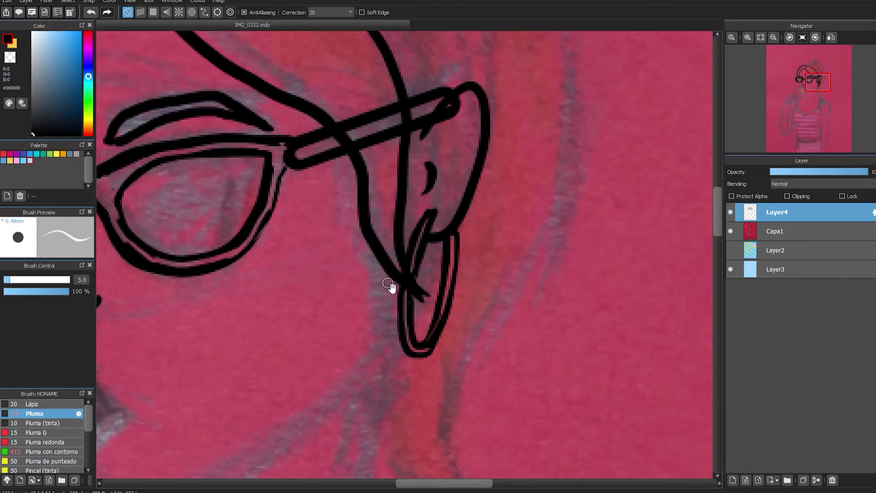
scroll(394, 286, "up", 4)
scroll(395, 286, "down", 7)
Step: Ink the jawline from the earring to the chin and the cheek line below the glasses
left_click_drag(309, 326, 371, 314)
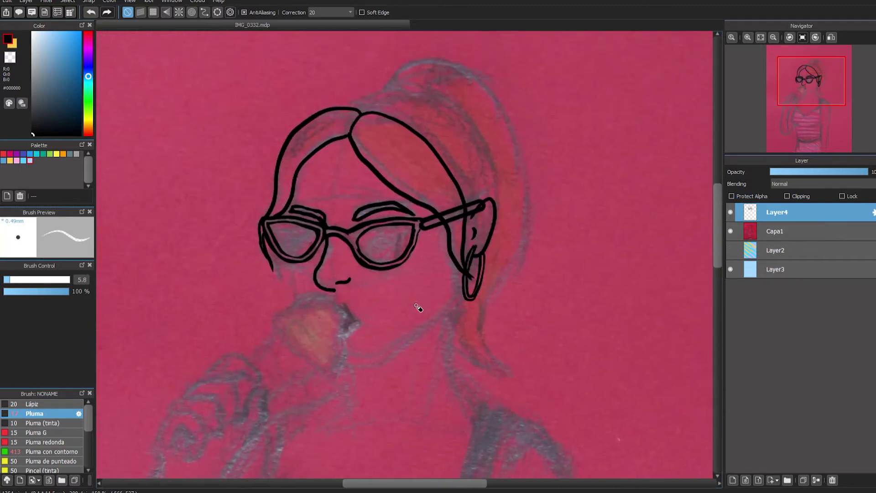
key("b")
mouse_move(464, 295)
left_mouse_down()
mouse_move(419, 331)
mouse_move(344, 358)
left_mouse_up()
key("ctrl+z")
mouse_move(476, 264)
left_mouse_down()
mouse_move(469, 292)
mouse_move(395, 355)
mouse_move(342, 368)
left_mouse_up()
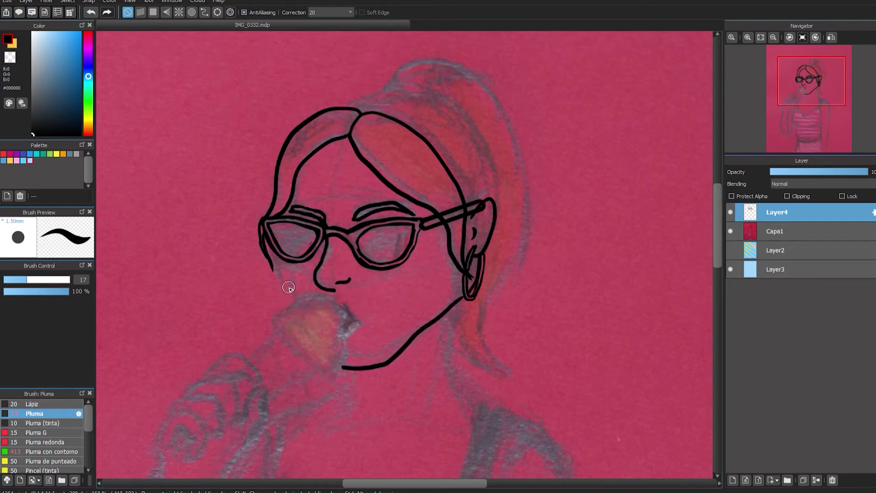
left_click_drag(287, 262, 293, 302)
Step: Ink the back of the head, the ponytail and the nape of the neck
mouse_move(337, 108)
left_mouse_down()
mouse_move(377, 94)
mouse_move(448, 107)
mouse_move(490, 166)
mouse_move(492, 203)
left_mouse_up()
mouse_move(386, 93)
left_mouse_down()
mouse_move(537, 192)
mouse_move(493, 354)
mouse_move(506, 369)
left_mouse_up()
mouse_move(458, 298)
left_mouse_down()
mouse_move(457, 378)
mouse_move(479, 411)
left_mouse_up()
mouse_move(454, 349)
left_mouse_down()
mouse_move(494, 372)
mouse_move(525, 373)
left_mouse_up()
Step: Erase the stray ink inside the hoop earring and where it meets the jawline
scroll(479, 251, "down", 2)
scroll(478, 251, "up", 4)
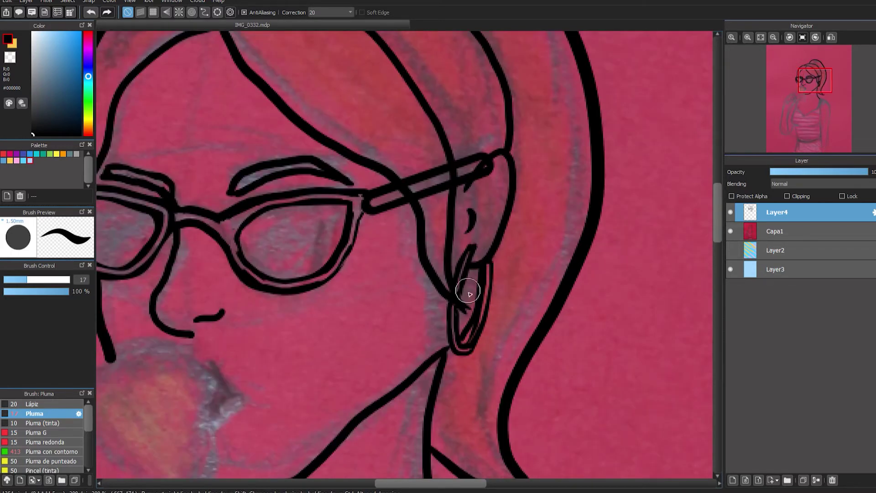
key("e")
left_click_drag(465, 334, 477, 280)
mouse_move(443, 344)
left_mouse_down()
mouse_move(429, 362)
mouse_move(450, 343)
left_mouse_up()
key("b")
Step: Ink the ice cream scoop with its melting drips and an inner crease line
scroll(461, 292, "down", 4)
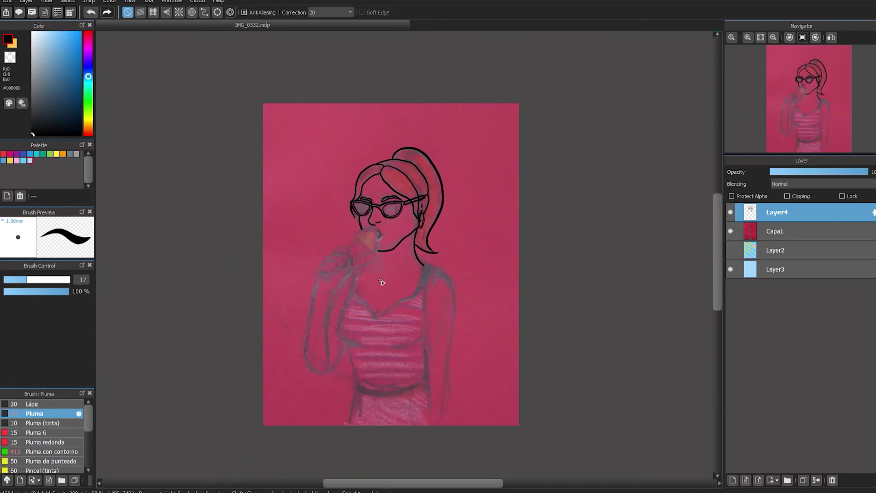
scroll(381, 282, "up", 4)
mouse_move(332, 267)
left_mouse_down()
mouse_move(328, 251)
mouse_move(341, 242)
mouse_move(384, 288)
left_mouse_up()
mouse_move(340, 280)
left_mouse_down()
mouse_move(362, 321)
mouse_move(386, 317)
mouse_move(389, 335)
left_mouse_up()
left_click_drag(397, 324, 404, 326)
mouse_move(423, 250)
left_mouse_down()
mouse_move(344, 238)
mouse_move(424, 255)
mouse_move(425, 292)
mouse_move(406, 328)
mouse_move(389, 335)
left_mouse_up()
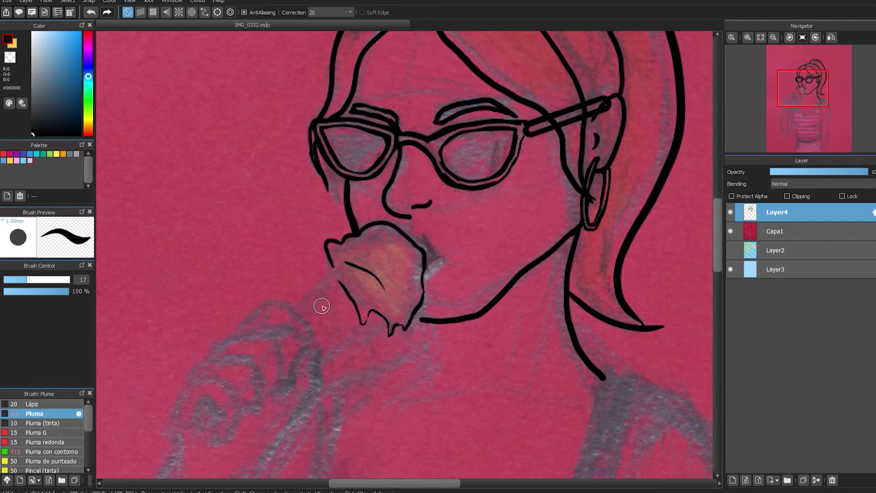
left_click_drag(333, 265, 349, 296)
key("ctrl+z")
Step: Ink the open lips beside the ice cream and tidy the adjoining scoop edge and chin line
mouse_move(449, 254)
left_mouse_down()
mouse_move(418, 241)
mouse_move(440, 261)
mouse_move(426, 262)
mouse_move(407, 283)
mouse_move(426, 260)
mouse_move(412, 273)
mouse_move(439, 260)
mouse_move(422, 270)
mouse_move(426, 262)
mouse_move(388, 311)
mouse_move(426, 286)
left_mouse_up()
key("ctrl+z")
key("ctrl+z")
key("e")
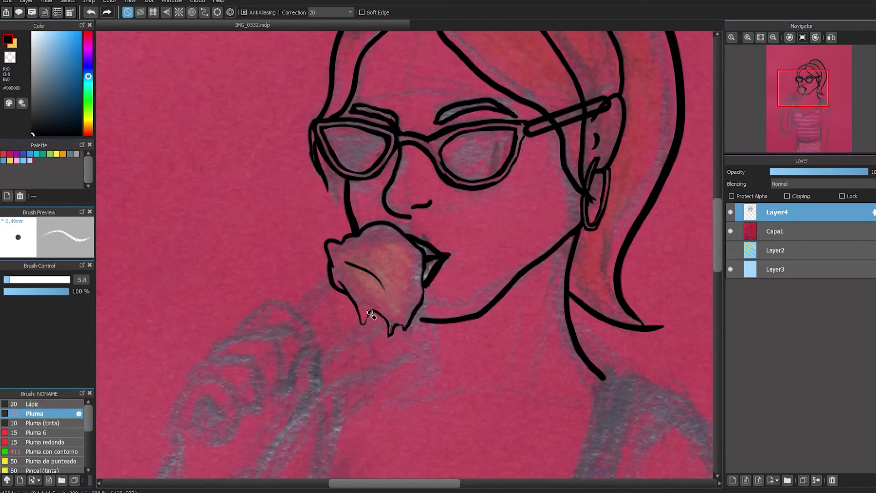
key("e")
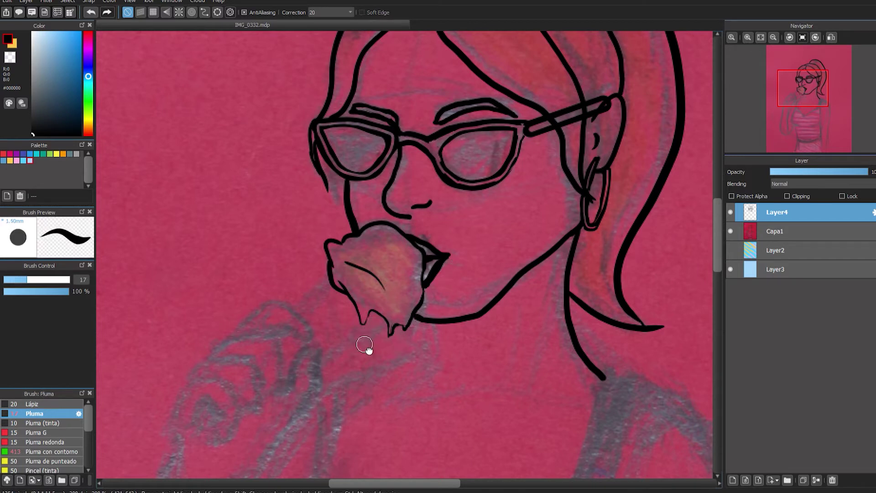
Step: Ink the hand holding the ice cream, with its curled fingers, thumb and palm edge
left_click_drag(364, 344, 510, 240)
mouse_move(430, 224)
left_mouse_down()
mouse_move(449, 218)
mouse_move(414, 198)
mouse_move(383, 229)
left_mouse_up()
mouse_move(430, 224)
left_mouse_down()
mouse_move(373, 232)
mouse_move(416, 286)
left_mouse_up()
mouse_move(347, 253)
left_mouse_down()
mouse_move(400, 266)
mouse_move(403, 302)
left_mouse_up()
mouse_move(337, 275)
left_mouse_down()
mouse_move(372, 280)
mouse_move(365, 332)
mouse_move(352, 292)
mouse_move(319, 368)
left_mouse_up()
mouse_move(340, 275)
left_mouse_down()
mouse_move(376, 233)
mouse_move(400, 228)
left_mouse_up()
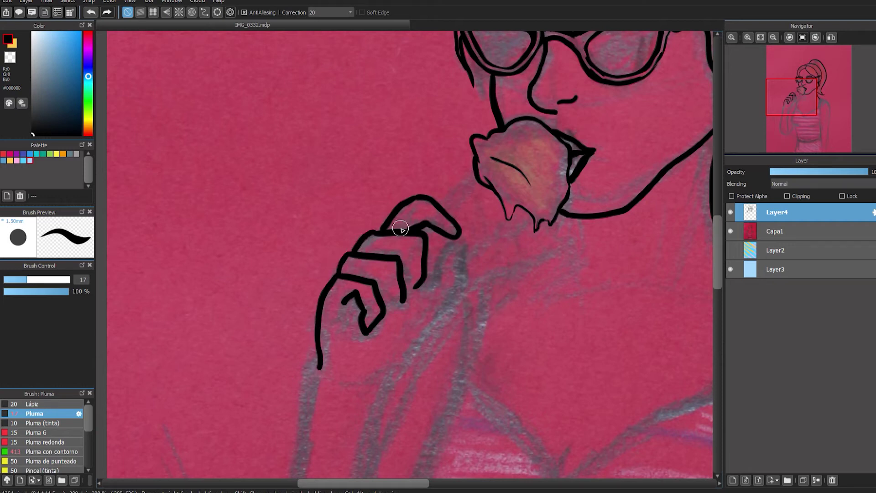
left_click_drag(453, 249, 437, 282)
mouse_move(456, 242)
left_mouse_down()
mouse_move(460, 254)
mouse_move(426, 328)
mouse_move(381, 382)
left_mouse_up()
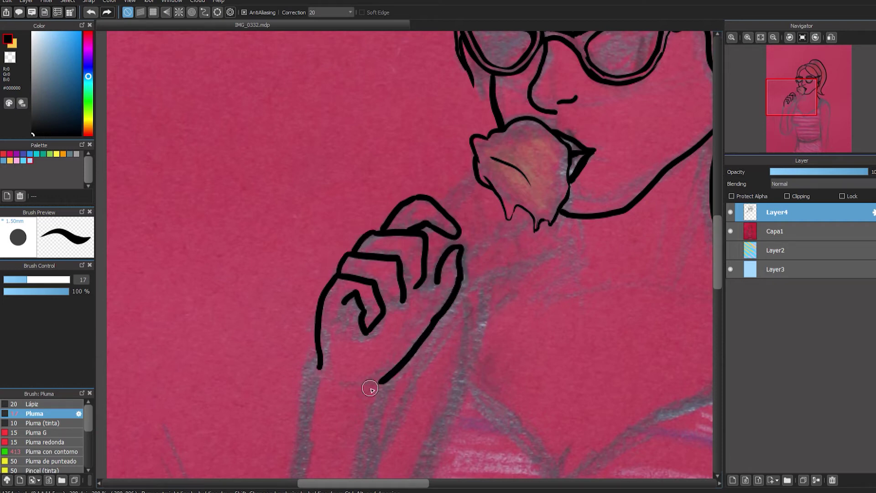
Step: Add a new layer and ink the cone's two straight sides across the hand with a 6.4 pen, trimming the tip
key("ctrl+shift+n")
left_click_drag(475, 174, 337, 321)
key("ctrl+z")
left_click(11, 280)
left_click_drag(476, 172, 336, 322)
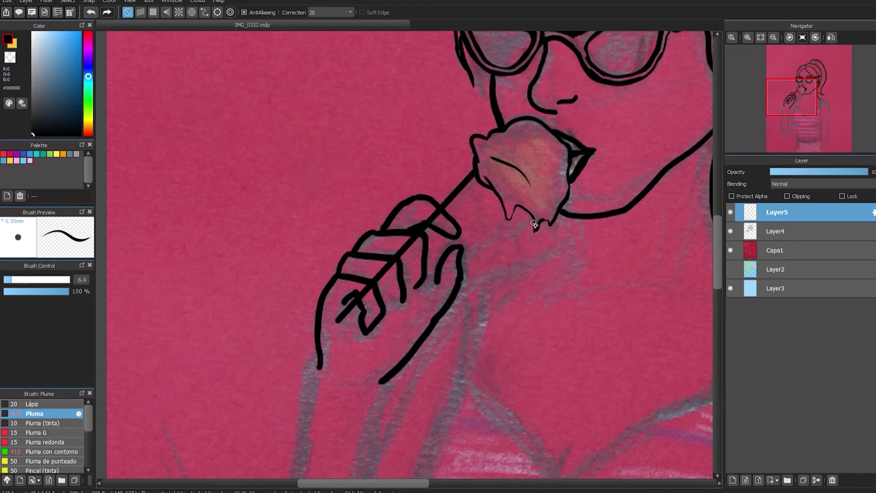
left_click(336, 324, "shift")
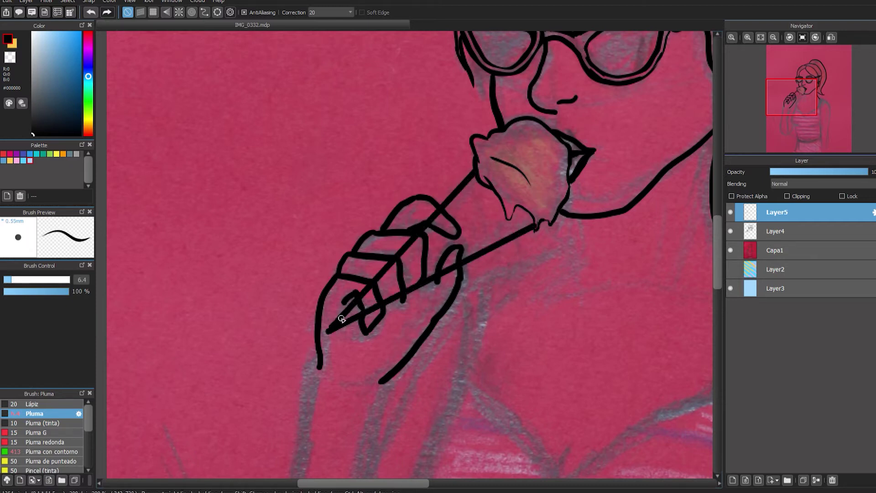
key("e")
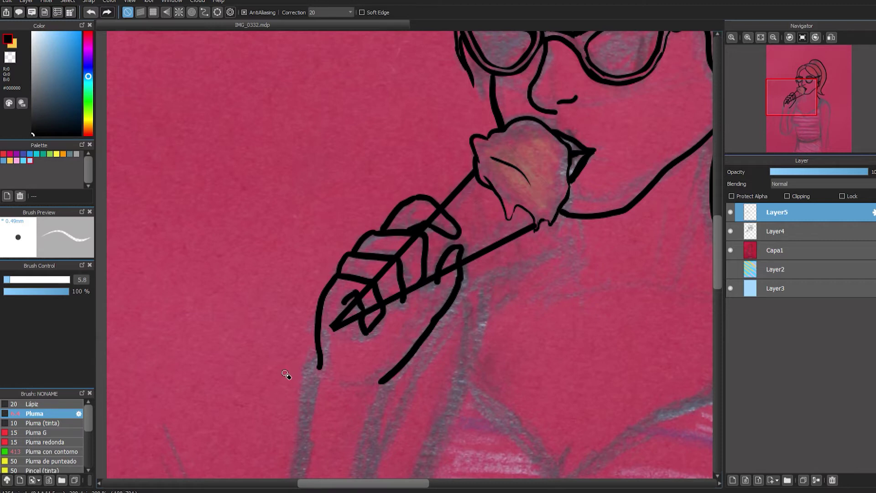
Step: Set both the eraser and the pen size to 17
left_click(26, 279)
key("b")
left_click(25, 279)
left_click_drag(184, 257, 264, 299)
key("ctrl+z")
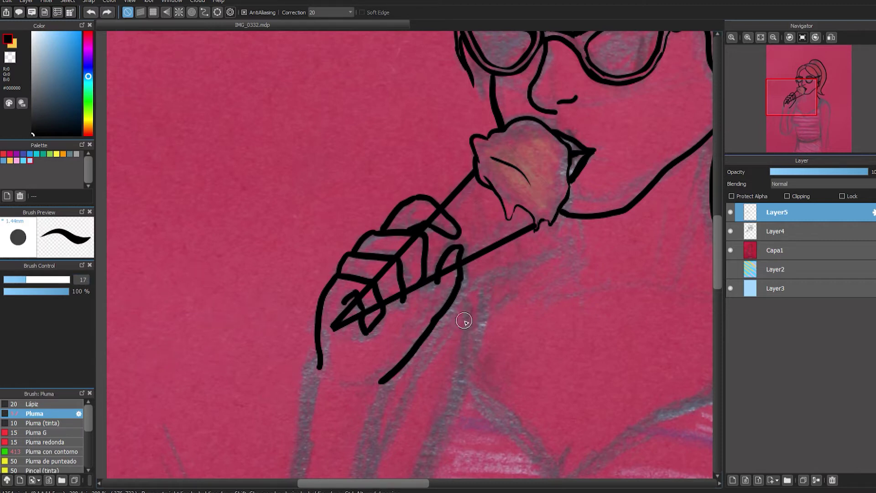
Step: On Layer4, ink the raised forearm's outer edge from the wrist down around the elbow
scroll(464, 319, "down", 3)
scroll(398, 304, "up", 1)
mouse_move(401, 309)
left_mouse_down()
mouse_move(418, 258)
mouse_move(550, 181)
left_mouse_up()
mouse_move(395, 230)
left_mouse_down()
mouse_move(378, 332)
mouse_move(380, 386)
left_mouse_up()
key("ctrl+z")
left_click(777, 230)
key("ctrl+z")
mouse_move(392, 234)
left_mouse_down()
mouse_move(398, 401)
mouse_move(458, 345)
left_mouse_up()
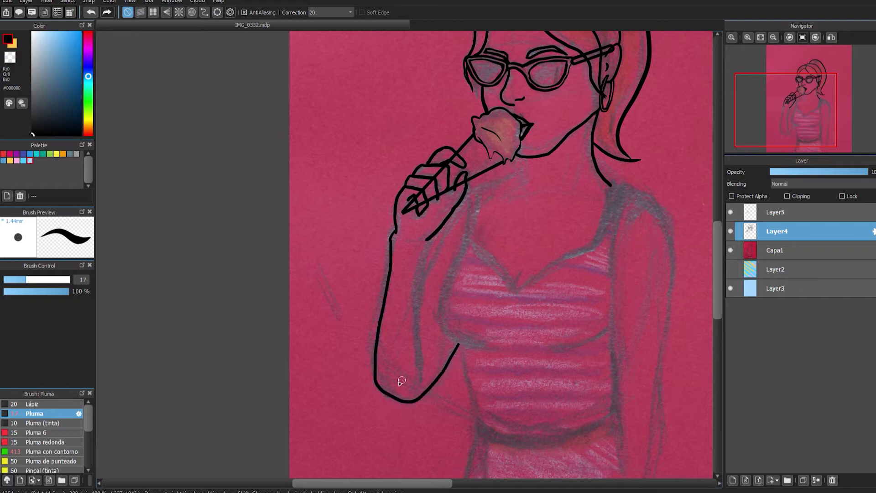
Step: Ink the raised arm's inner lines, the shoulder line below the ice cream and the bust curve beside the arm
mouse_move(428, 238)
left_mouse_down()
mouse_move(418, 291)
mouse_move(427, 364)
left_mouse_up()
left_click_drag(515, 167, 376, 237)
key("ctrl+z")
left_click_drag(419, 208, 363, 240)
left_click_drag(343, 271, 316, 350)
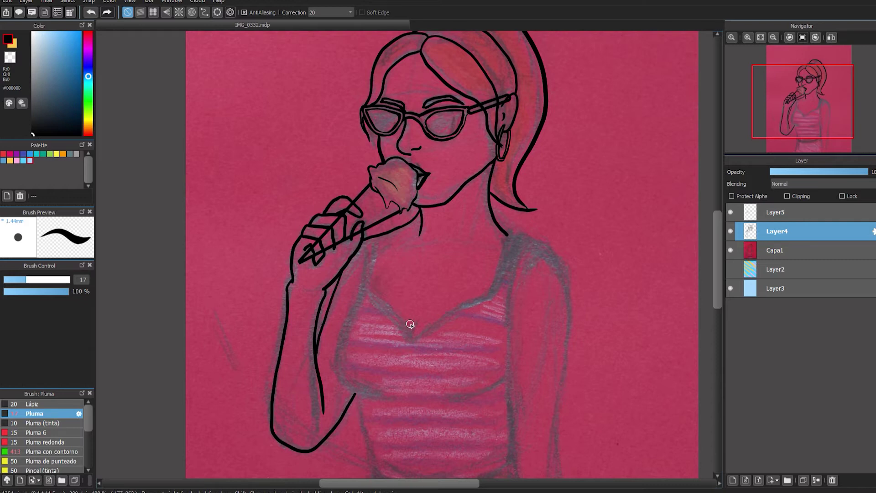
mouse_move(363, 285)
left_mouse_down()
mouse_move(349, 393)
mouse_move(394, 397)
left_mouse_up()
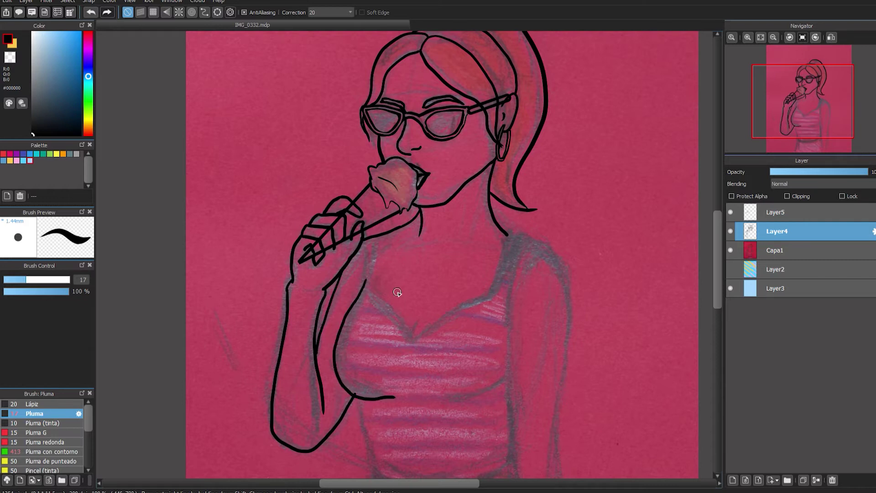
Step: Ink the lowered arm's inner and outer edges from the shoulder to the canvas edge, undoing and redrawing poor strokes
left_click_drag(397, 292, 244, 252)
mouse_move(349, 152)
left_mouse_down()
mouse_move(416, 244)
mouse_move(401, 354)
mouse_move(445, 255)
mouse_move(432, 367)
left_mouse_up()
left_click_drag(416, 59, 402, 214)
left_click_drag(401, 211, 407, 320)
key("ctrl+z")
key("ctrl+z")
key("ctrl+z")
mouse_move(393, 47)
left_mouse_down()
mouse_move(431, 64)
mouse_move(450, 238)
mouse_move(429, 369)
left_mouse_up()
key("ctrl+z")
left_click_drag(448, 222, 445, 294)
key("ctrl+z")
mouse_move(448, 228)
left_mouse_down()
mouse_move(458, 282)
mouse_move(445, 369)
mouse_move(437, 371)
left_mouse_up()
key("ctrl+z")
mouse_move(422, 60)
left_mouse_down()
mouse_move(397, 121)
mouse_move(393, 180)
mouse_move(408, 75)
mouse_move(417, 303)
left_mouse_up()
key("ctrl+z")
key("ctrl+z")
left_click_drag(409, 230, 404, 372)
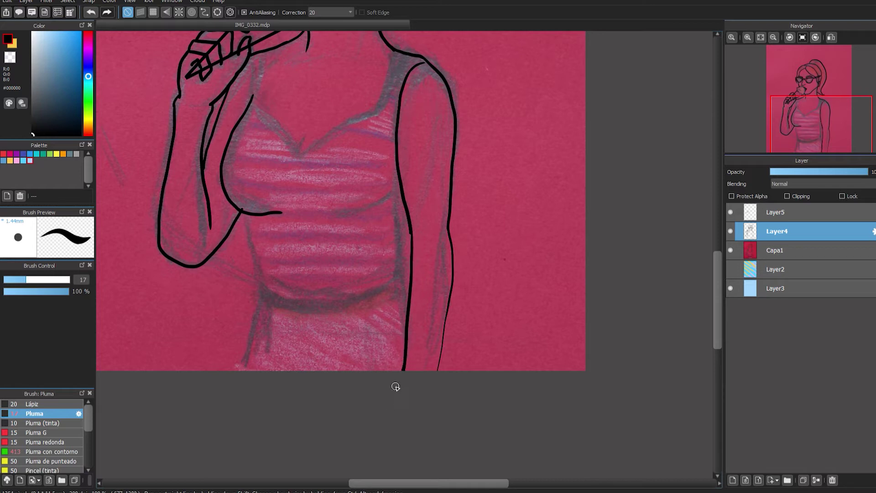
Step: Redraw the lowered arm's inner edge straighter below the elbow and erase the old line
key("e")
key("b")
left_click_drag(408, 221, 403, 405)
key("e")
mouse_move(413, 253)
left_mouse_down()
mouse_move(416, 215)
mouse_move(410, 394)
left_mouse_up()
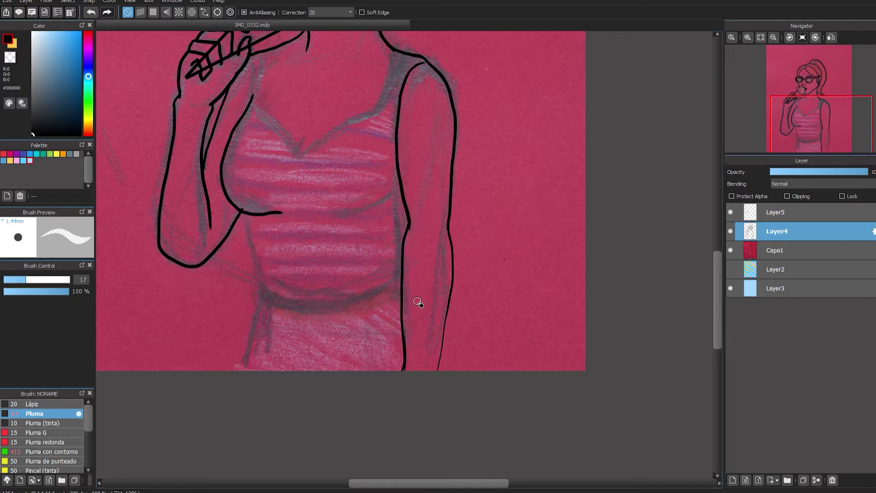
key("e")
left_click_drag(399, 166, 407, 229)
key("e")
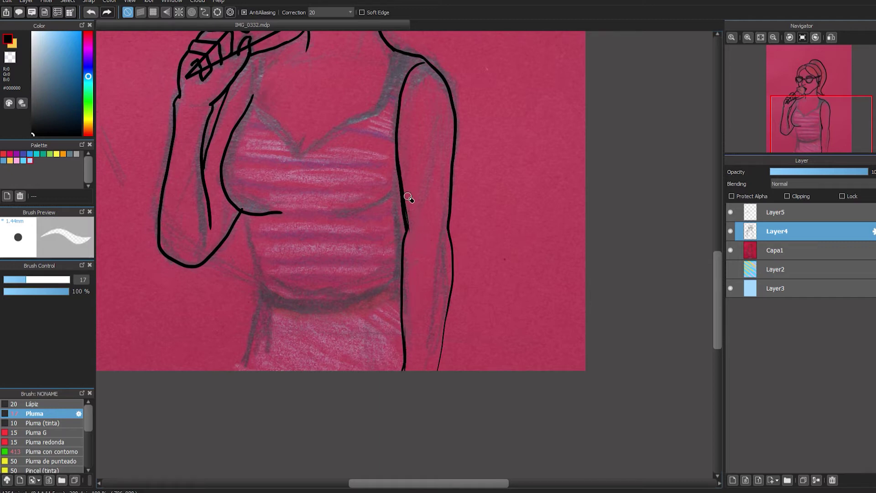
Step: Redraw the lowered arm's outer edge farther out for a wider arm and erase the previous outline
key("e")
mouse_move(432, 69)
left_mouse_down()
mouse_move(456, 210)
mouse_move(449, 315)
left_mouse_up()
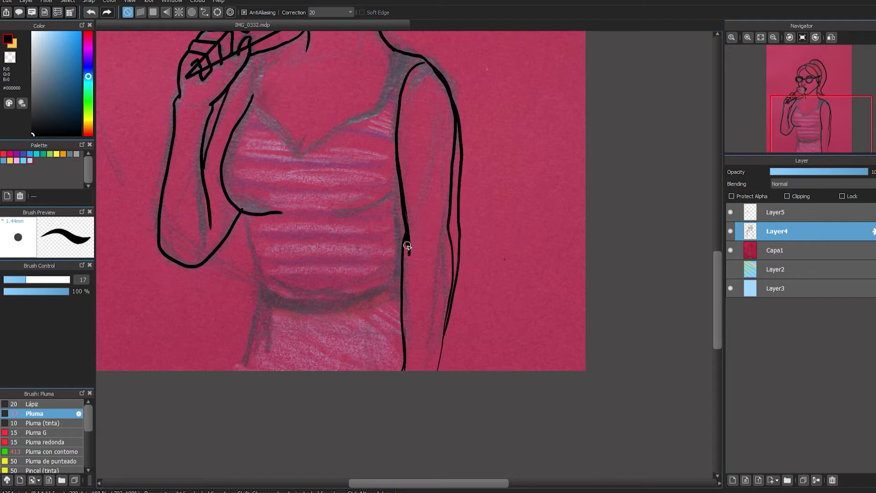
left_click_drag(407, 245, 406, 294)
key("e")
key("ctrl+z")
left_click_drag(404, 230, 396, 276)
mouse_move(448, 212)
left_mouse_down()
mouse_move(454, 274)
mouse_move(450, 115)
left_mouse_up()
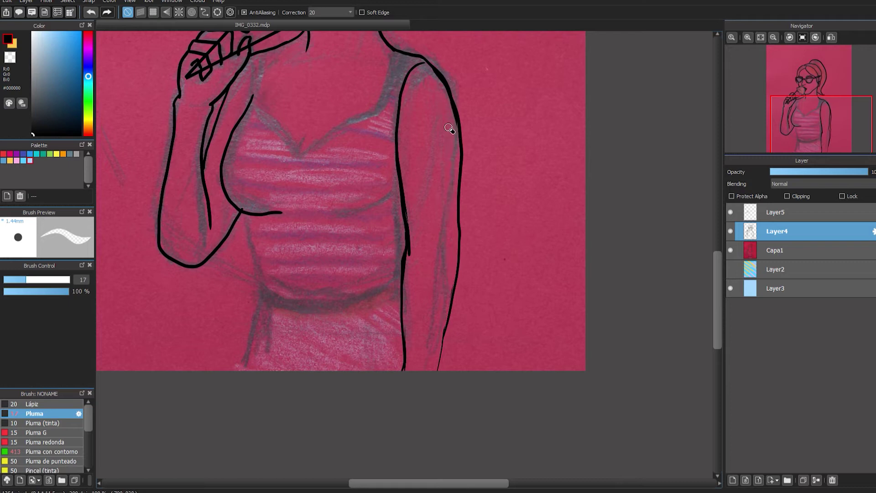
Step: Rework the lowered arm's inner forearm line between the elbow and the canvas edge
left_click_drag(403, 250, 403, 370)
key("b")
key("ctrl+z")
key("e")
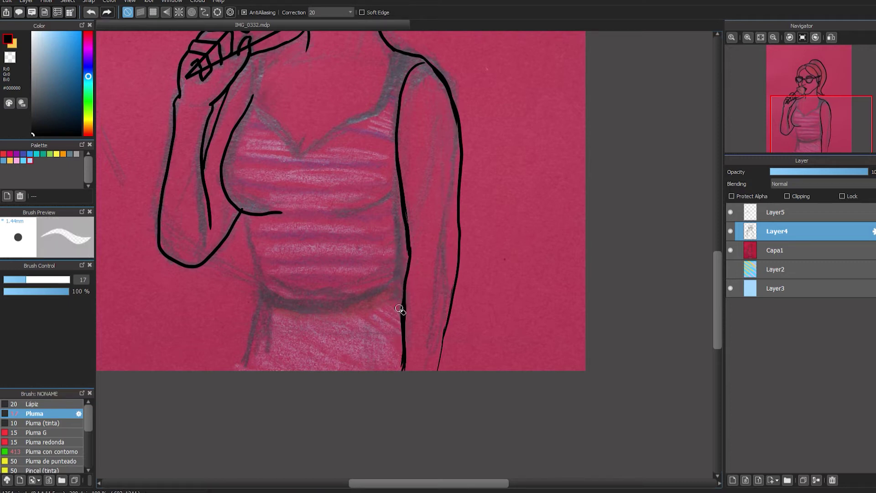
Step: Ink the under-bust curve, the top's neckline and the shoulder strap beside the lowered arm
left_click_drag(323, 229, 360, 302)
key("b")
scroll(300, 337, "down", 1)
left_click_drag(269, 295, 303, 334)
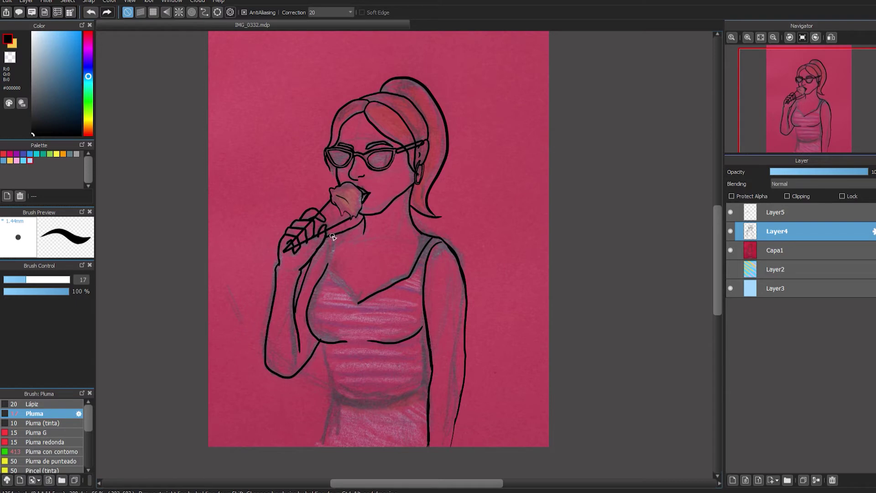
Step: Ink the neckline's other half and the strap beside the raised arm
key("ctrl+z")
left_click_drag(338, 234, 326, 265)
key("ctrl+z")
key("ctrl+y")
key("ctrl+z")
key("ctrl+y")
Step: Refine the lowered arm's shoulder outline by alternately erasing and re-inking its curve
key("e")
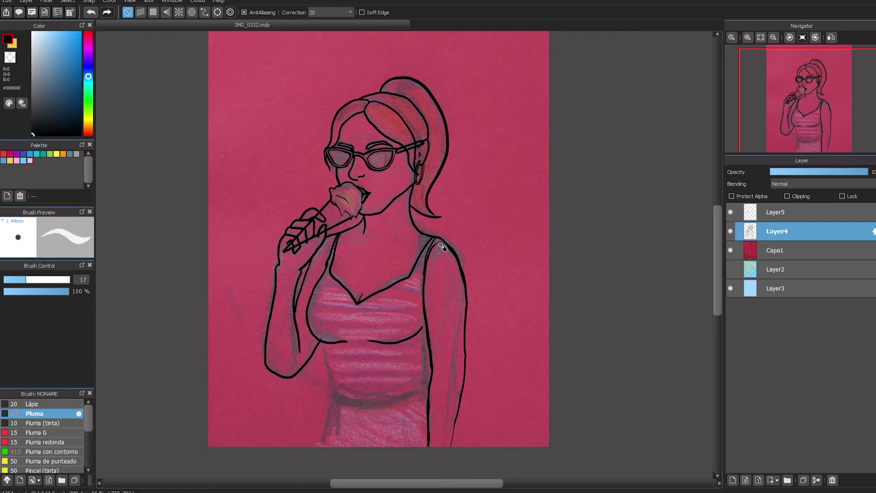
key("e")
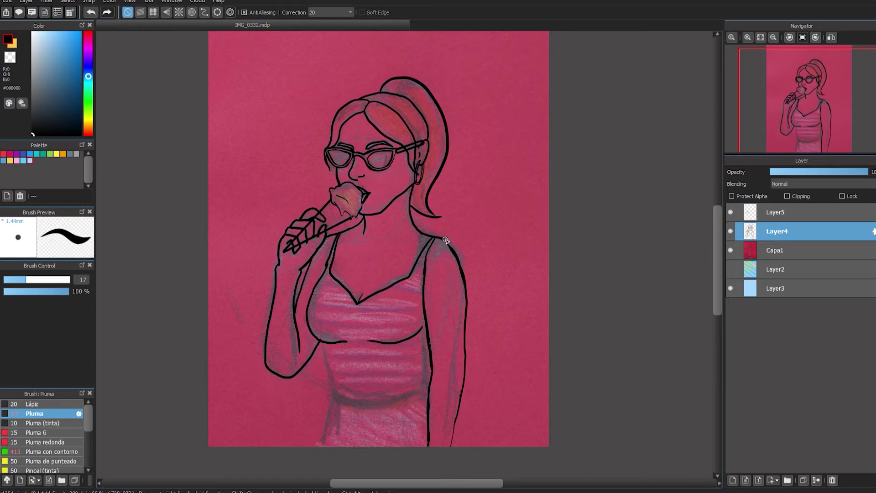
key("e")
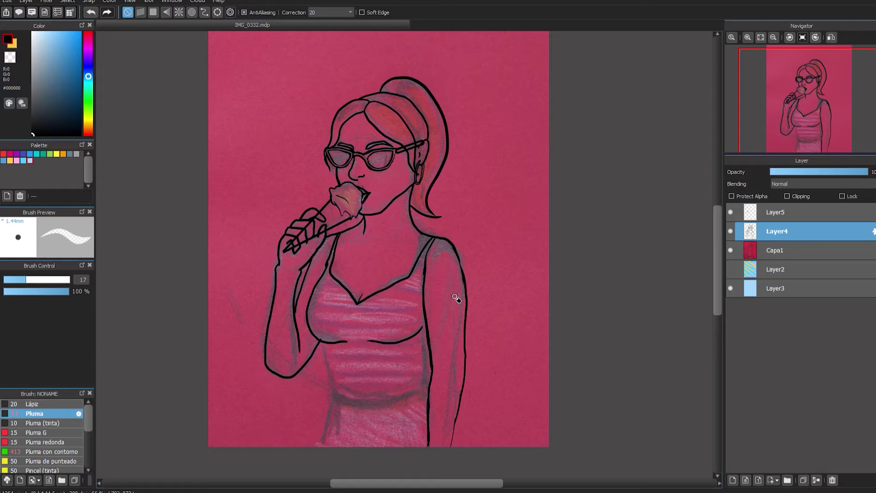
key("e")
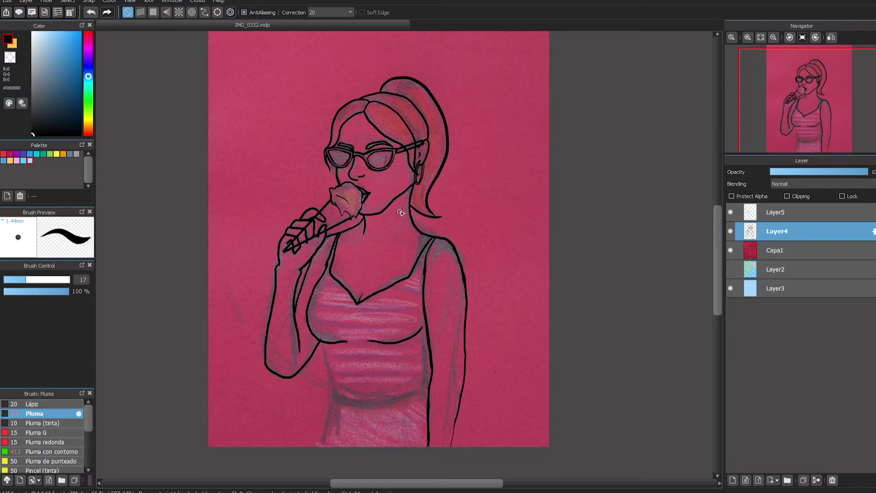
Step: Undo the last stroke, ink the neck and collarbone lines, and compare the line art with and without the sketch layer
key("ctrl+z")
left_click_drag(345, 238, 369, 242)
left_click_drag(372, 222, 376, 241)
key("e")
key("e")
left_click(731, 250)
left_click(730, 250)
Step: Outline the belt around the waist, the skirt's outer side and the short line at the lowered arm's wrist
mouse_move(395, 400)
left_mouse_down()
mouse_move(334, 403)
mouse_move(427, 385)
left_mouse_up()
key("ctrl+z")
scroll(329, 413, "up", 3)
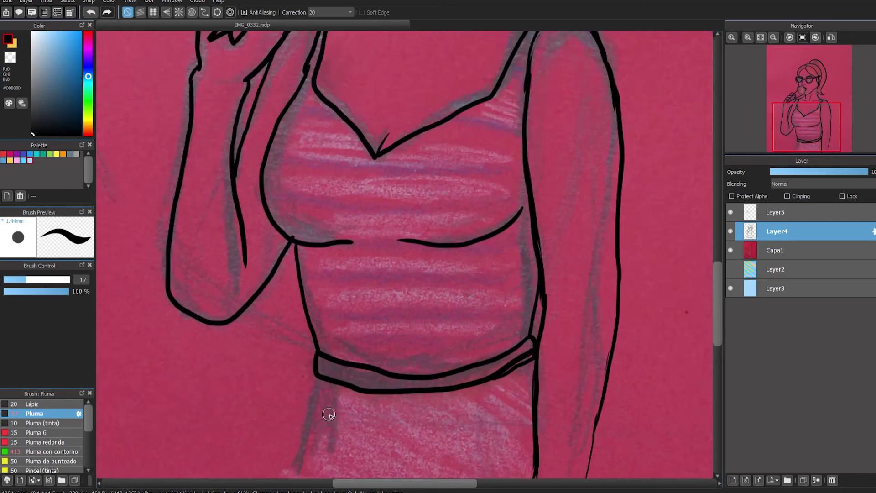
key("ctrl+z")
left_click_drag(338, 283, 298, 404)
left_click_drag(610, 363, 617, 388)
Step: Clean up the belt's edges by erasing the doubled line near the lowered arm and re-inking the contour
key("e")
mouse_move(396, 276)
left_mouse_down()
mouse_move(457, 278)
mouse_move(423, 278)
left_mouse_up()
key("b")
left_click_drag(484, 273, 391, 273)
key("e")
mouse_move(515, 274)
left_mouse_down()
mouse_move(550, 248)
mouse_move(510, 277)
left_mouse_up()
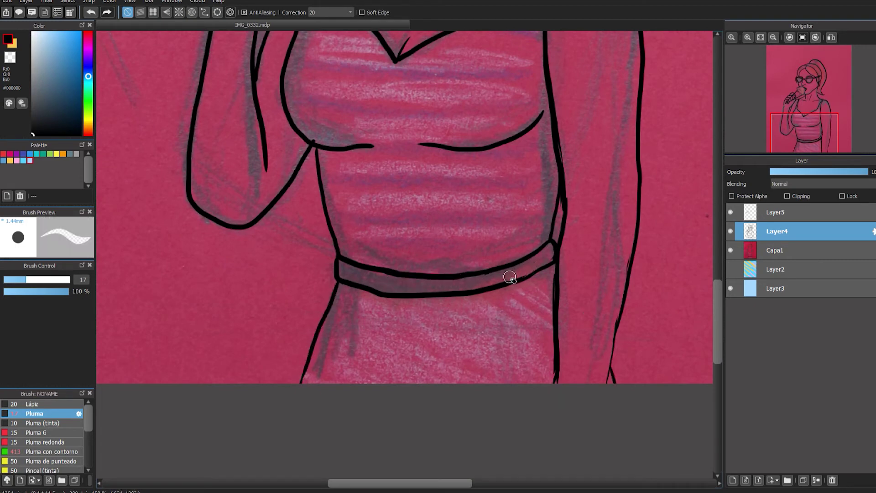
key("e")
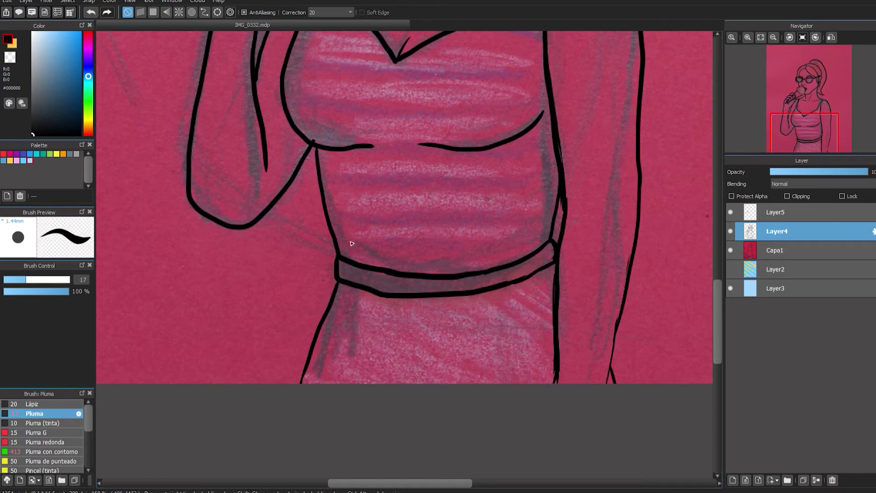
Step: Draw the belt's rounded buckle, its strap tip and the row of small holes on both sides
mouse_move(412, 279)
left_mouse_down()
mouse_move(391, 274)
mouse_move(393, 291)
left_mouse_up()
left_click_drag(398, 282, 403, 278)
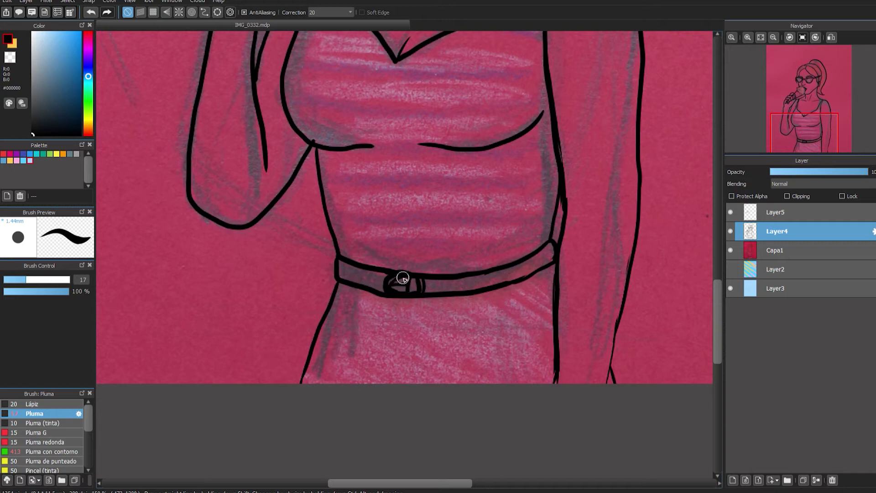
left_click(358, 277)
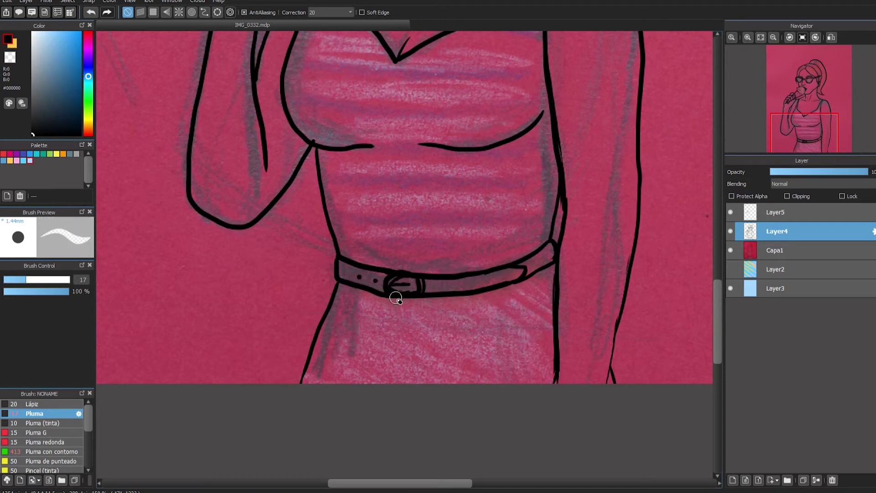
left_click(460, 286)
Step: Thin the buckle's heavy lines with the eraser so its frame and prong read clearly
key("e")
scroll(407, 286, "up", 3)
left_click_drag(381, 263, 428, 261)
mouse_move(358, 272)
left_mouse_down()
mouse_move(378, 308)
mouse_move(419, 312)
mouse_move(438, 260)
mouse_move(444, 296)
mouse_move(433, 320)
left_mouse_up()
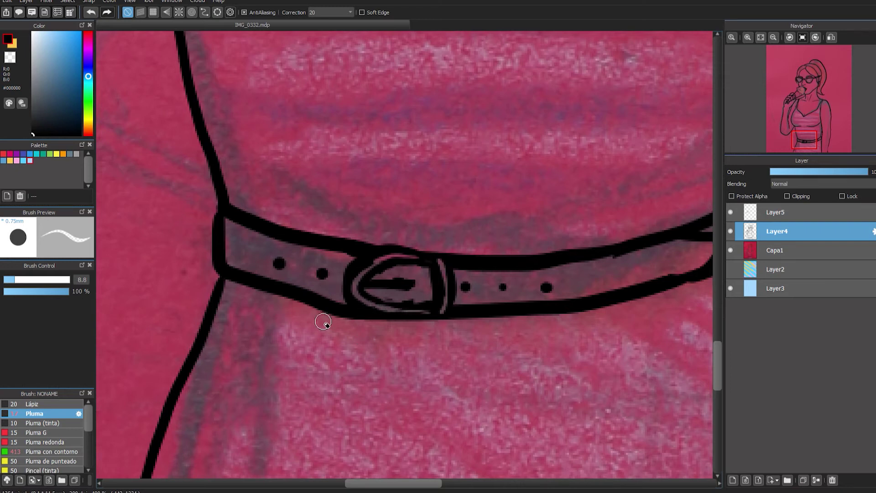
Step: Draw narrow belt loops along the belt and erase the lines crossing inside them
scroll(326, 322, "down", 2)
key("b")
left_click_drag(470, 286, 475, 305)
left_click_drag(479, 285, 482, 304)
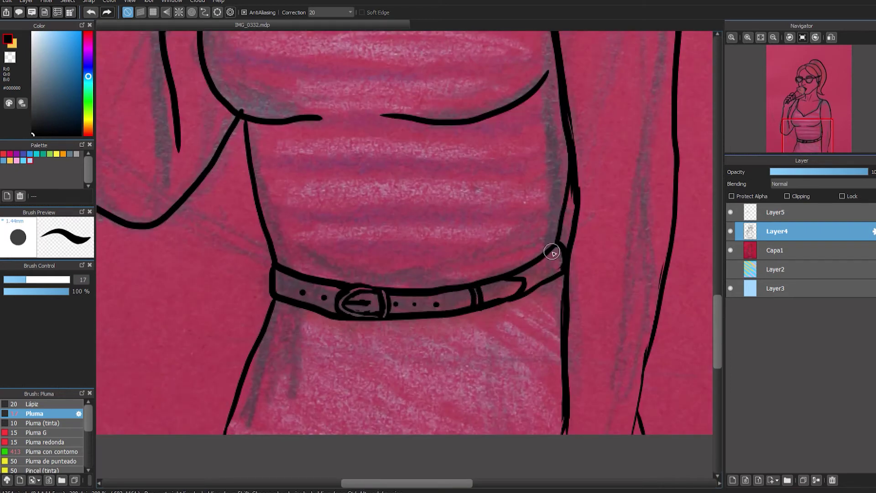
left_click_drag(556, 245, 565, 269)
left_click_drag(286, 273, 290, 305)
left_click_drag(397, 294, 399, 320)
mouse_move(403, 292)
left_mouse_down()
mouse_move(406, 322)
mouse_move(403, 296)
left_mouse_up()
key("e")
key("ctrl+z")
left_click_drag(477, 299, 476, 313)
Step: Ink three short fold lines at the skirt's lower edge and thicken the skirt's outer side line
key("b")
mouse_move(295, 379)
left_mouse_down()
mouse_move(294, 326)
mouse_move(273, 421)
left_mouse_up()
left_click_drag(406, 343, 412, 387)
left_click_drag(508, 327, 539, 445)
left_click_drag(247, 326, 213, 381)
key("e")
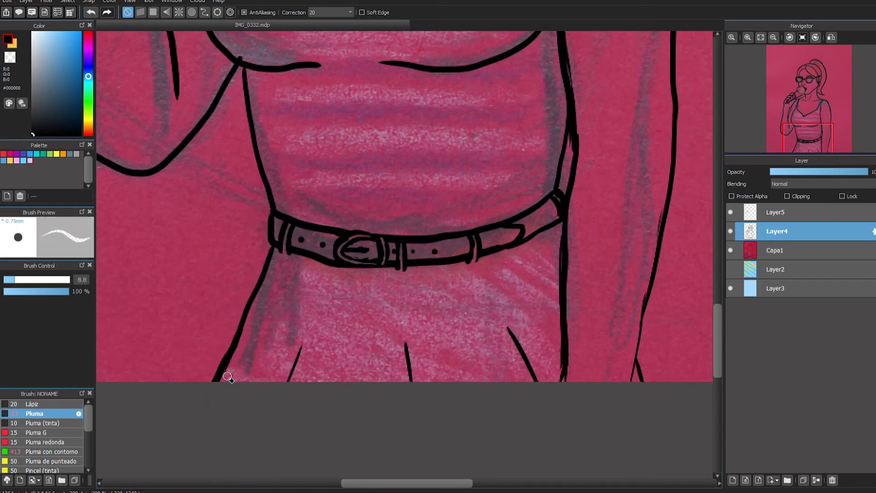
Step: Add a new layer above the line art and set the drawing colour to dark blue #252570
scroll(228, 377, "down", 5)
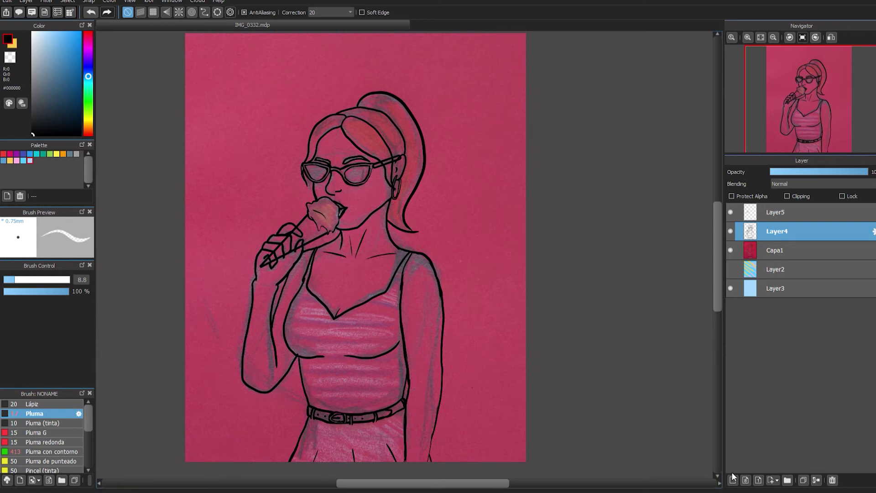
left_click(732, 479)
left_click(88, 67)
left_click_drag(75, 108, 65, 90)
key("b")
left_click_drag(253, 159, 244, 206)
left_click_drag(288, 153, 236, 224)
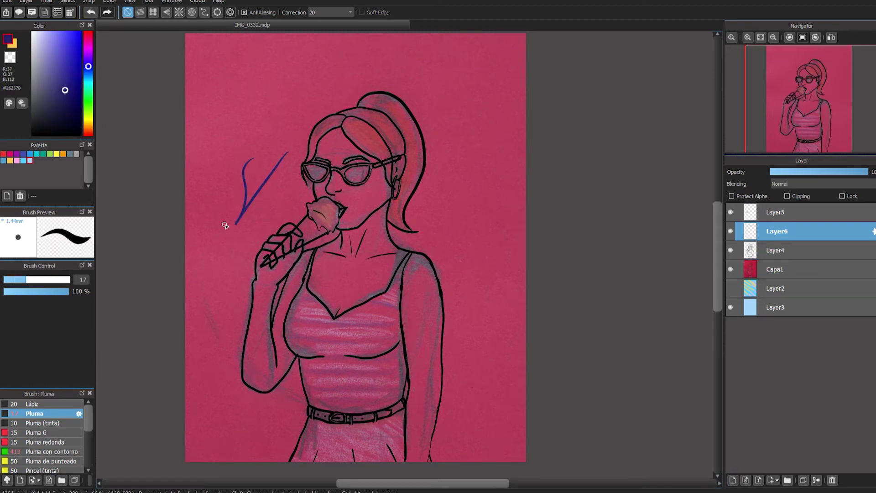
Step: Preview the line art over the striped Layer2 background with the sketch hidden, and restore the original layer visibility
left_click(730, 269)
left_click(731, 288)
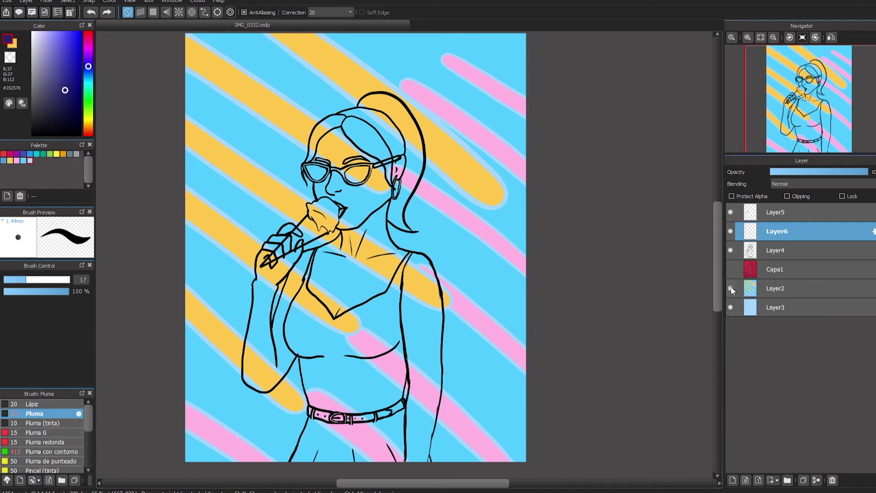
left_click(731, 288)
left_click(730, 269)
Step: Set the pen size to 33 and paint dark blue stripes on the shoulder strap and the top's upper corners
left_click(31, 280)
left_click_drag(209, 259, 237, 247)
key("ctrl+z")
left_click(43, 279)
left_click_drag(186, 295, 235, 292)
key("ctrl+z")
scroll(406, 279, "up", 1)
left_click_drag(406, 248, 385, 286)
left_click_drag(394, 315, 356, 309)
left_click_drag(264, 303, 241, 302)
Step: Paint two wide dark blue stripes across the bust, undoing and repeating strokes until they follow its curve
left_click_drag(397, 343, 224, 346)
mouse_move(398, 367)
left_mouse_down()
mouse_move(323, 381)
mouse_move(231, 381)
left_mouse_up()
key("ctrl+z")
key("ctrl+z")
left_click_drag(398, 339, 225, 337)
mouse_move(398, 360)
left_mouse_down()
mouse_move(329, 380)
mouse_move(229, 375)
left_mouse_up()
key("ctrl+z")
key("ctrl+z")
Step: Paint three curved dark blue stripes across the top between the under-bust line and the belt
mouse_move(398, 357)
left_mouse_down()
mouse_move(226, 364)
mouse_move(321, 277)
left_mouse_up()
key("ctrl+z")
mouse_move(481, 262)
left_mouse_down()
mouse_move(452, 281)
mouse_move(325, 285)
left_mouse_up()
mouse_move(485, 294)
left_mouse_down()
mouse_move(386, 317)
mouse_move(329, 312)
left_mouse_up()
mouse_move(486, 319)
left_mouse_down()
mouse_move(404, 348)
mouse_move(333, 338)
left_mouse_up()
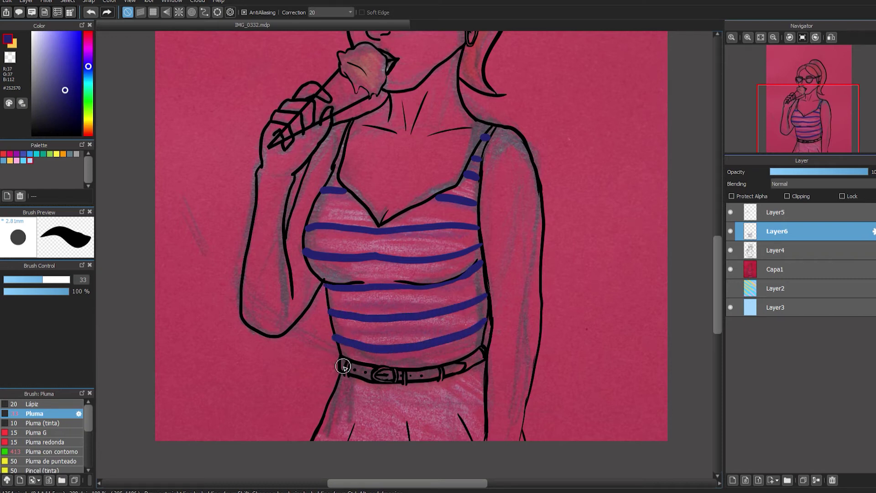
Step: Move the stripes layer below the Layer4 line art and hide the Capa1 sketch
left_click_drag(391, 227, 374, 362)
left_click_drag(809, 236, 782, 267)
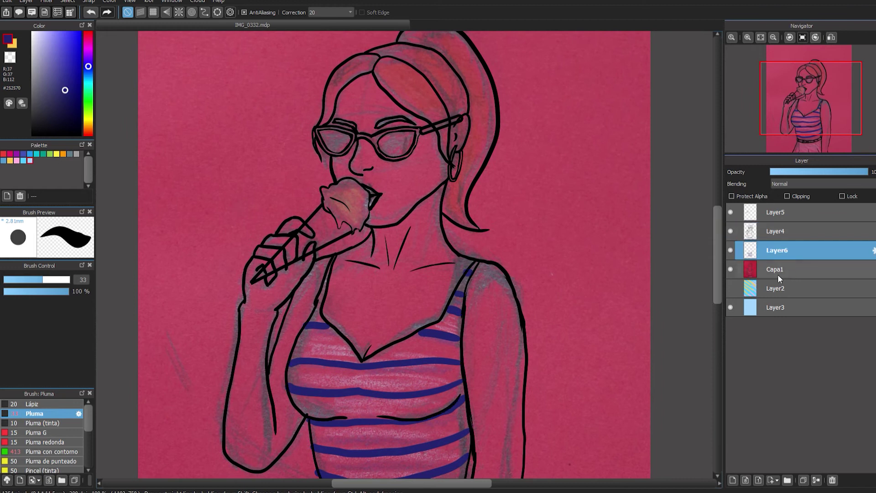
key("e")
left_click(731, 269)
Step: Extend the neckline stripes to the outline and add small blue stripes on the strap beside the raised arm
scroll(475, 307, "up", 4)
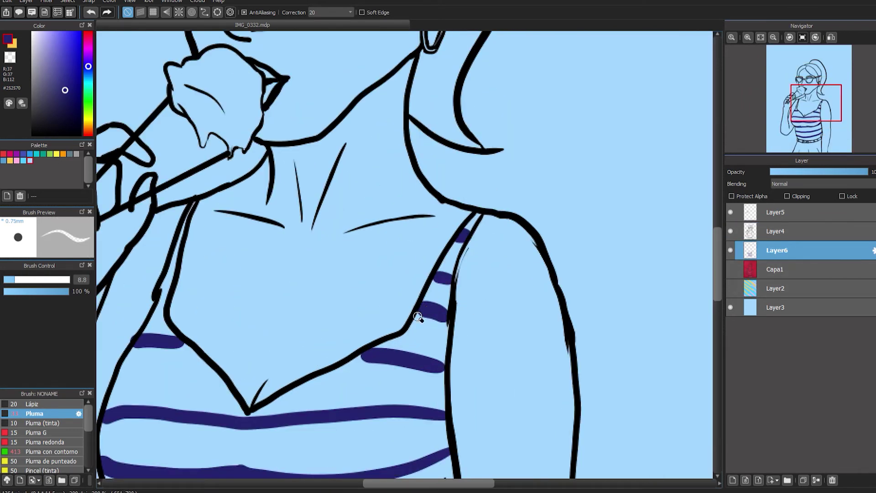
key("b")
mouse_move(364, 354)
left_mouse_down()
mouse_move(349, 358)
mouse_move(442, 374)
left_mouse_up()
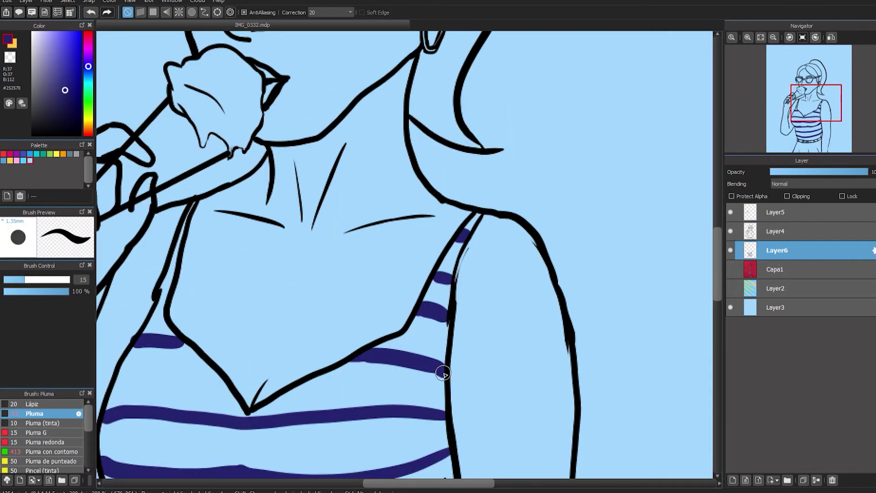
scroll(362, 215, "down", 3)
scroll(707, 290, "up", 3)
left_click_drag(314, 275, 308, 275)
left_click_drag(318, 237, 324, 235)
left_click_drag(330, 200, 336, 200)
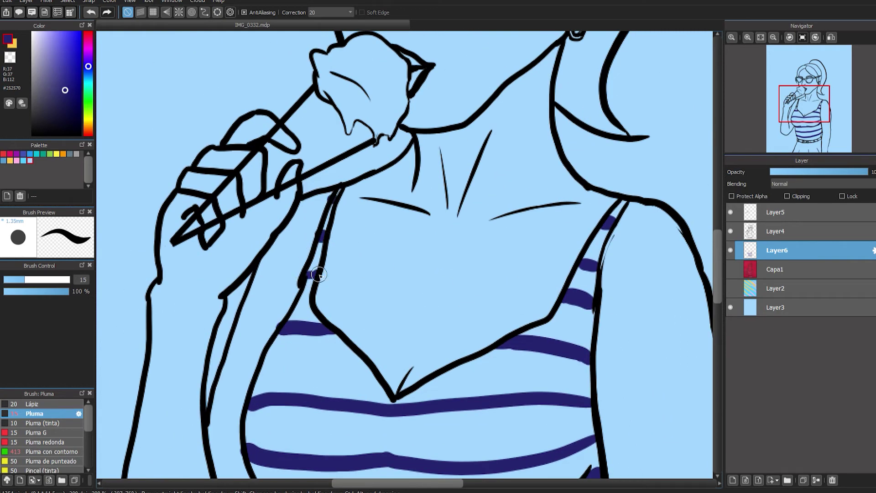
Step: Erase the stripe ends that stick out past the top's outline along the strap, bust and waist
key("e")
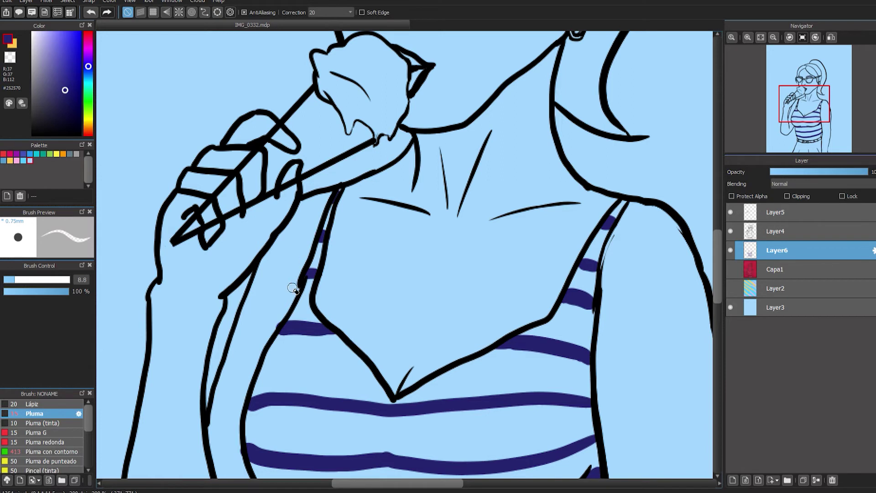
left_click_drag(244, 413, 277, 257)
scroll(309, 292, "down", 4)
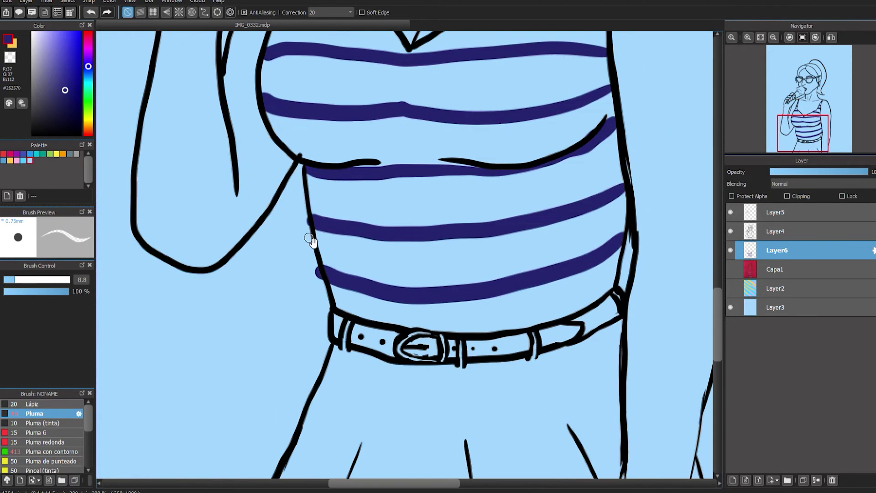
scroll(424, 319, "up", 3)
scroll(532, 354, "right", 1)
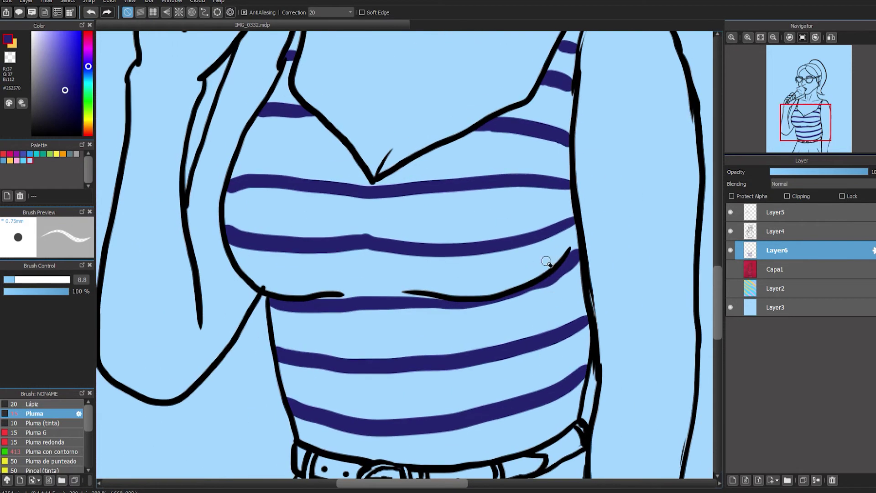
scroll(546, 262, "up", 2)
scroll(455, 353, "left", 1)
Step: On Layer4, erase the sunglasses' temple arm where the hair covers it and refine the frame's corner at the hinge
left_click(777, 231)
left_click_drag(364, 130, 395, 376)
left_click_drag(395, 209, 347, 363)
mouse_move(530, 235)
left_mouse_down()
mouse_move(566, 221)
mouse_move(592, 226)
left_mouse_up()
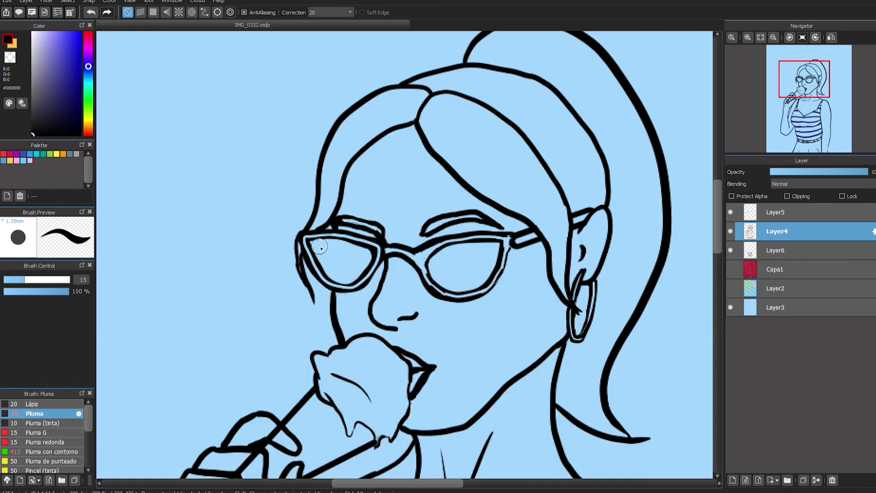
key("b")
key("e")
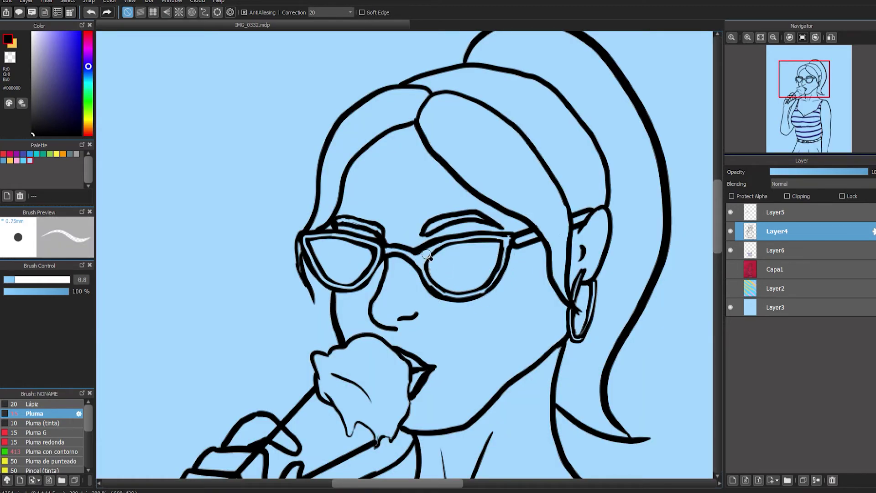
key("b")
key("e")
key("b")
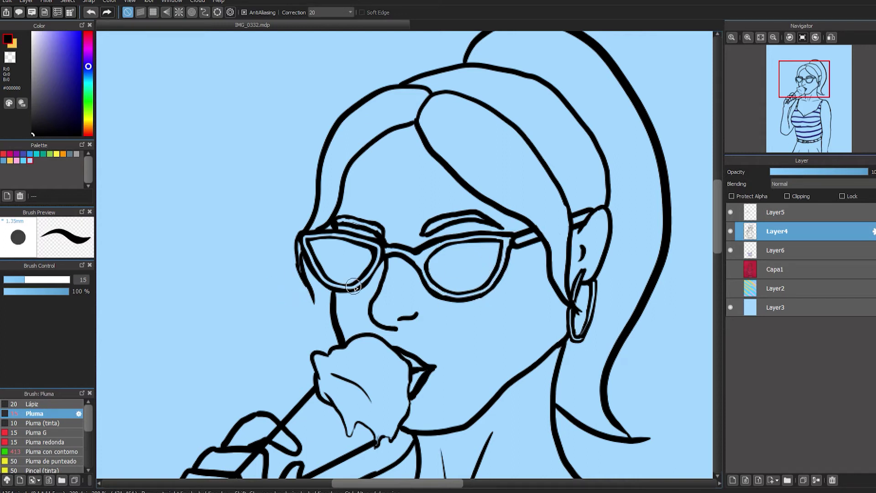
Step: Rework the far lens's rim near the nose bridge by alternately erasing and re-inking it
key("e")
mouse_move(376, 253)
left_mouse_down()
mouse_move(358, 284)
mouse_move(368, 246)
mouse_move(351, 287)
mouse_move(363, 244)
mouse_move(368, 271)
left_mouse_up()
key("b")
key("ctrl+z")
key("ctrl+z")
key("e")
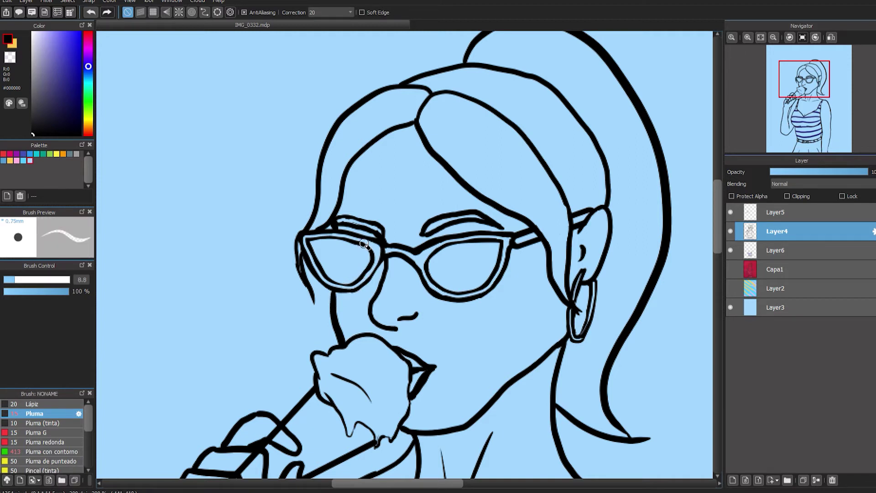
key("b")
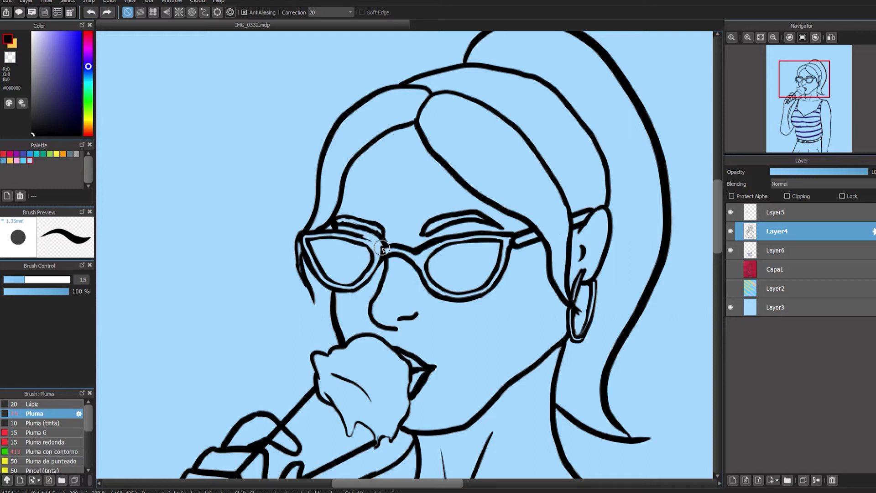
key("e")
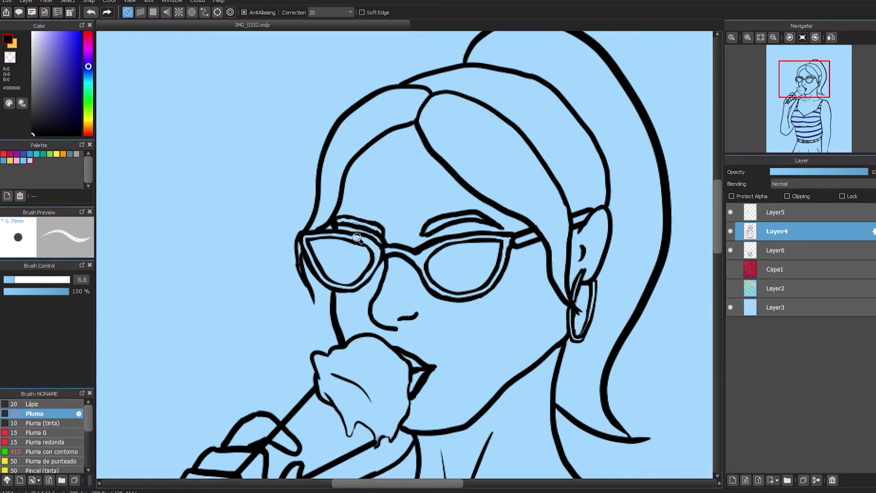
key("b")
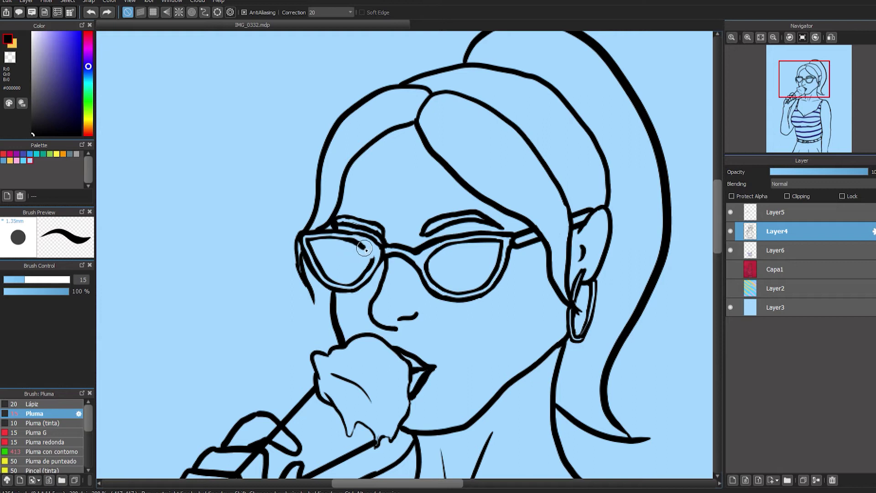
key("e")
key("b")
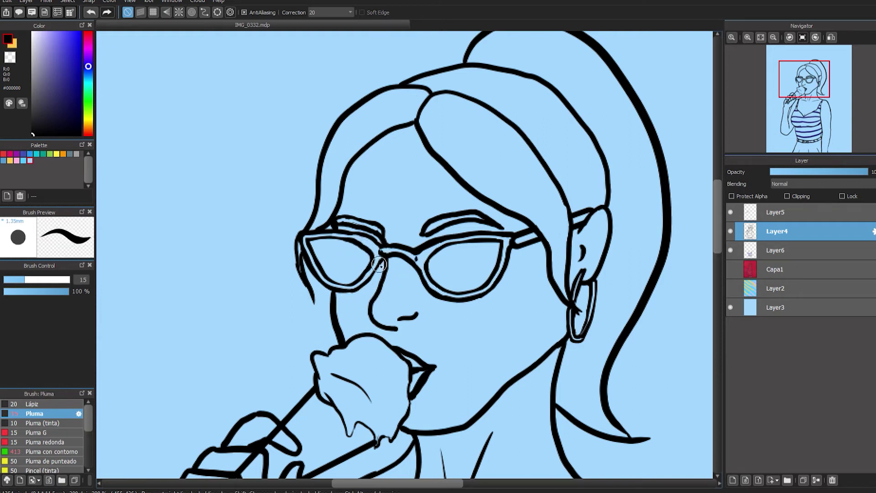
Step: Erase the far lens's inner edge on the nose side and redraw it as a rounder curve
key("ctrl+z")
key("e")
key("e")
key("e")
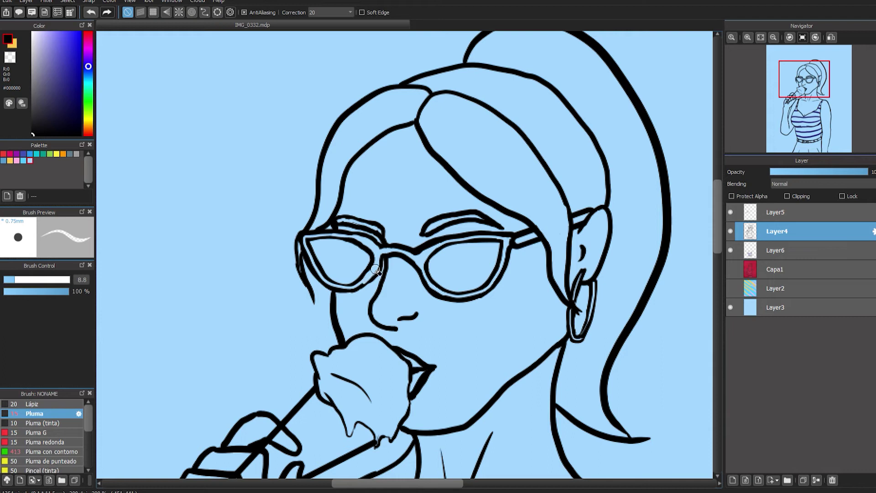
key("e")
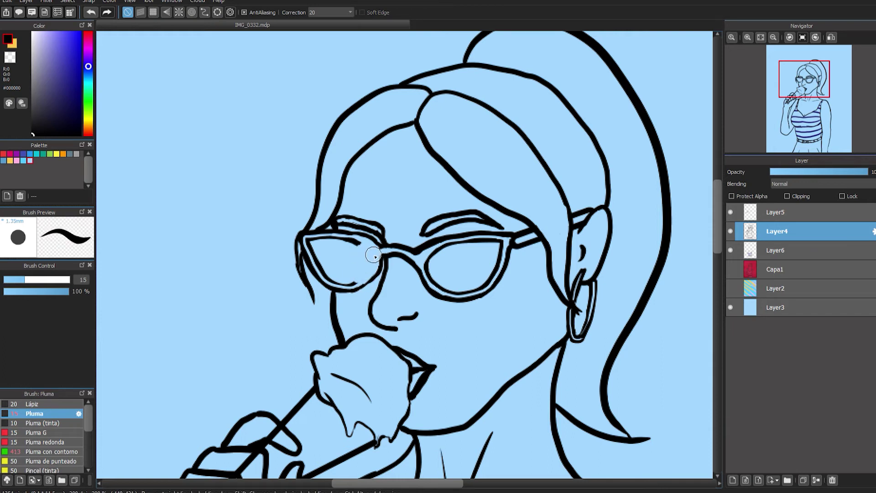
left_click_drag(369, 270, 355, 283)
mouse_move(358, 243)
left_mouse_down()
mouse_move(372, 263)
mouse_move(353, 286)
left_mouse_up()
Step: Redraw the underside of the sunglasses' bridge and the near lens's frame beside the nose
key("e")
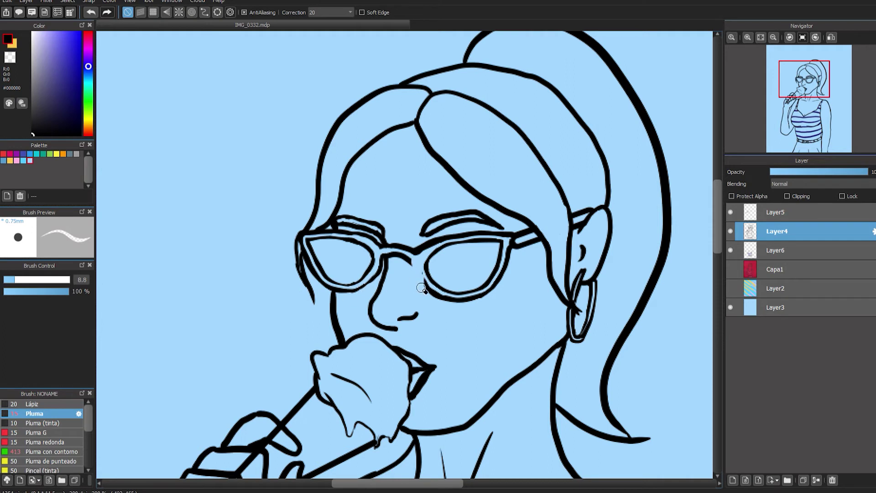
key("e")
key("e")
mouse_move(436, 254)
left_mouse_down()
mouse_move(427, 277)
mouse_move(423, 262)
mouse_move(436, 289)
left_mouse_up()
key("e")
key("e")
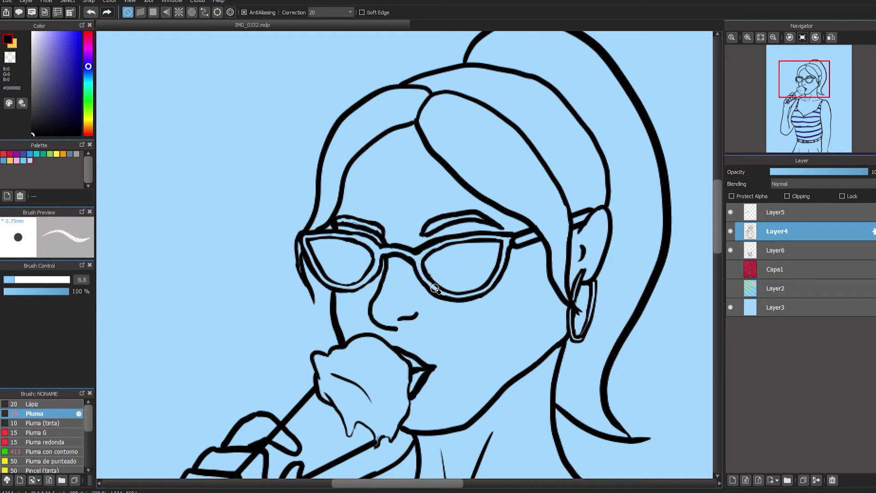
Step: Erase the cone lines on Layer5 where they cross the upper fingers of the raised hand
left_click_drag(286, 352, 367, 158)
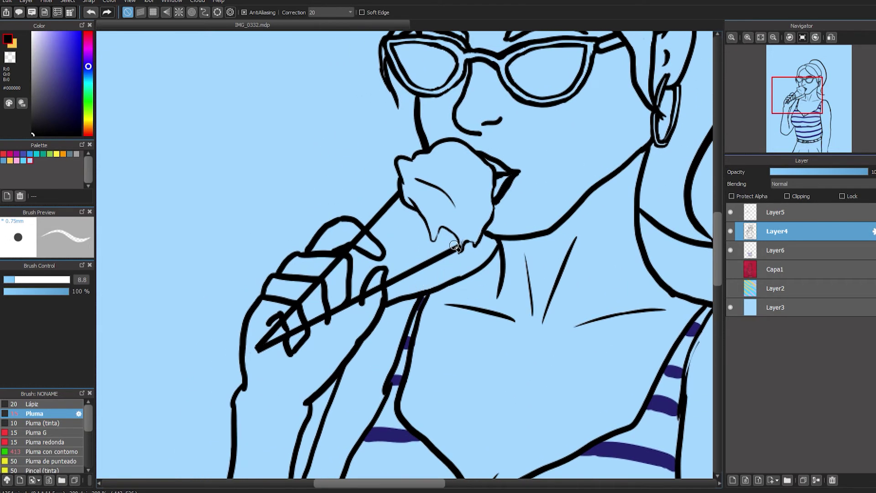
left_click_drag(326, 329, 329, 320)
left_click(775, 212)
left_click_drag(363, 233, 339, 261)
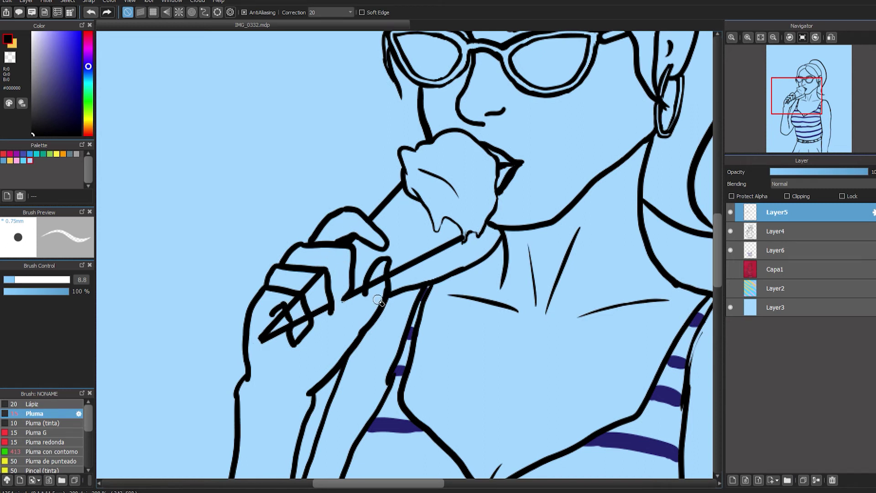
Step: Redraw the closed fingertip of the middle finger on Layer4 where it wraps under the cone
left_click(788, 228)
key("b")
mouse_move(351, 294)
left_mouse_down()
mouse_move(338, 310)
mouse_move(328, 285)
mouse_move(329, 305)
left_mouse_up()
key("e")
key("b")
key("ctrl+z")
key("e")
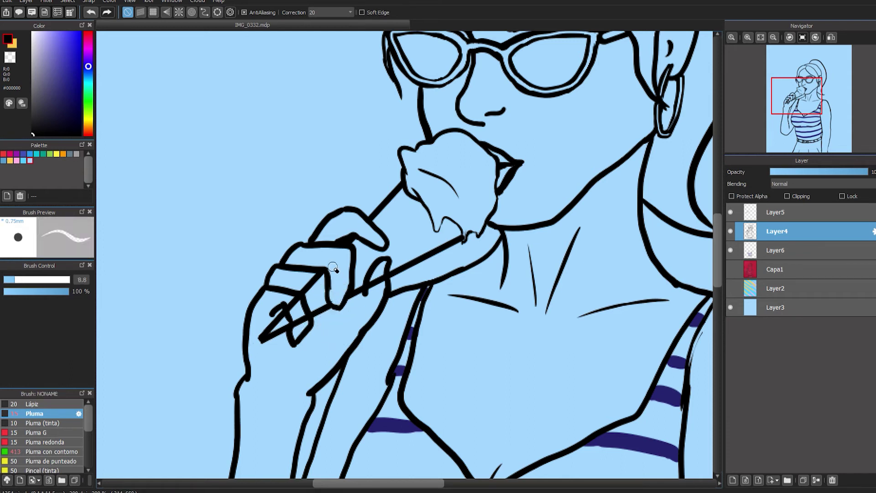
key("b")
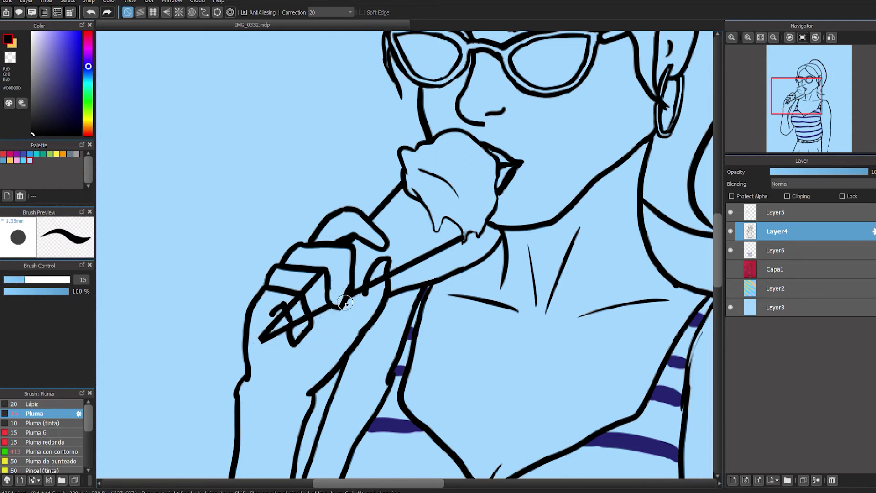
Step: Erase the remaining cone lines on Layer5 where they cross the thumb and the curled fingers
left_click(790, 216)
key("e")
left_click_drag(372, 285, 381, 272)
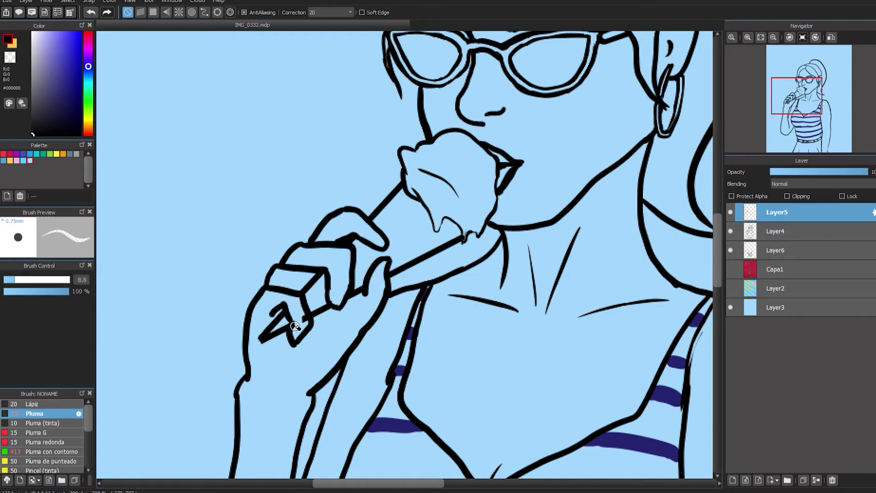
key("b")
key("e")
Step: Erase the stray finger line on Layer4 around the pointed end of the cone
left_click(772, 237)
left_click_drag(285, 314, 271, 314)
key("b")
Step: Erase the rough bits along the top's armhole line beside the raised arm
key("space")
left_click_drag(254, 403, 289, 279)
key("e")
left_click_drag(428, 251, 420, 275)
key("b")
left_click_drag(280, 353, 292, 176)
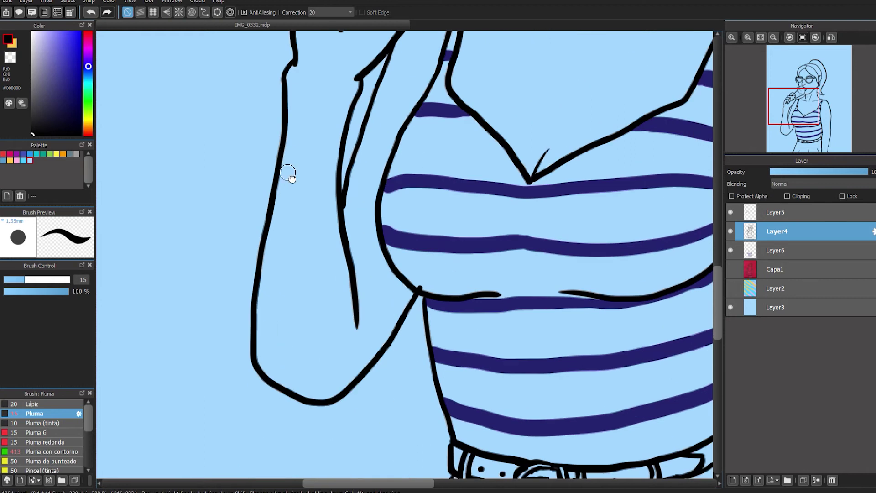
Step: Clean up the hanging arm's outer contour and the uneven line where the arm meets the waist
key("e")
key("space")
left_click_drag(638, 128, 295, 310)
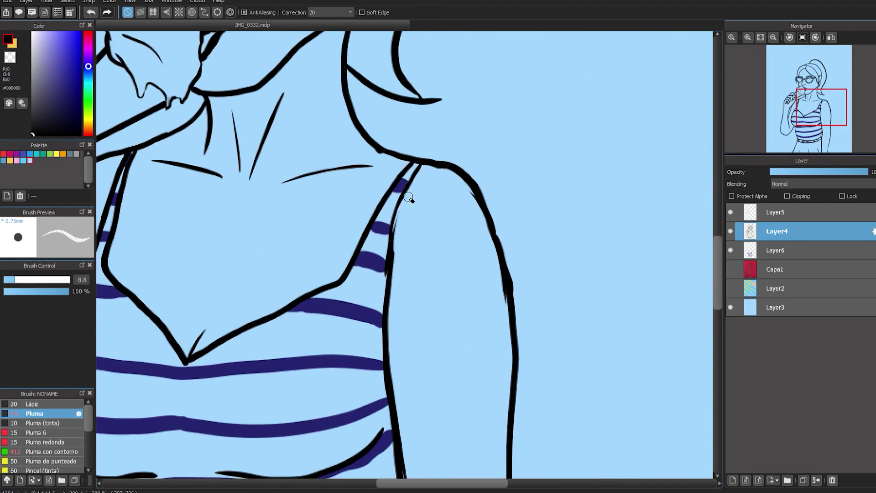
left_click_drag(501, 293, 505, 312)
key("space")
left_click_drag(407, 395, 433, 113)
mouse_move(433, 266)
left_mouse_down()
mouse_move(434, 285)
mouse_move(435, 266)
left_mouse_up()
key("b")
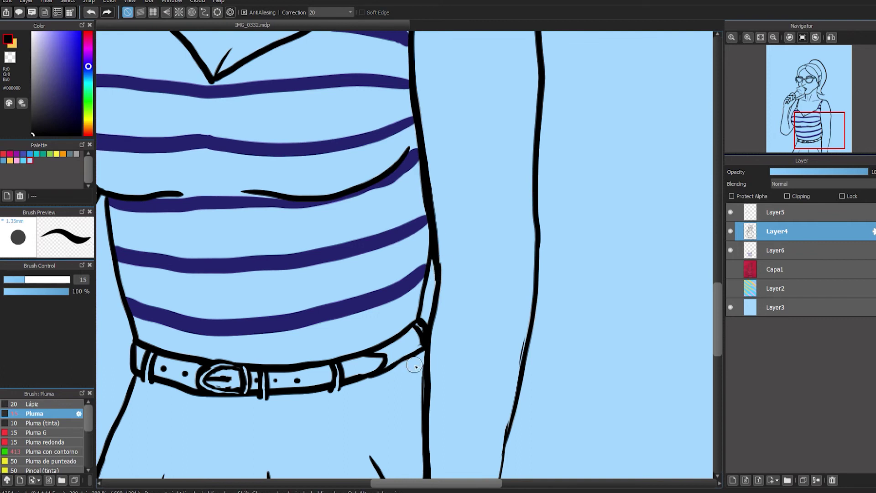
key("e")
key("b")
key("space")
left_click_drag(310, 422, 418, 313)
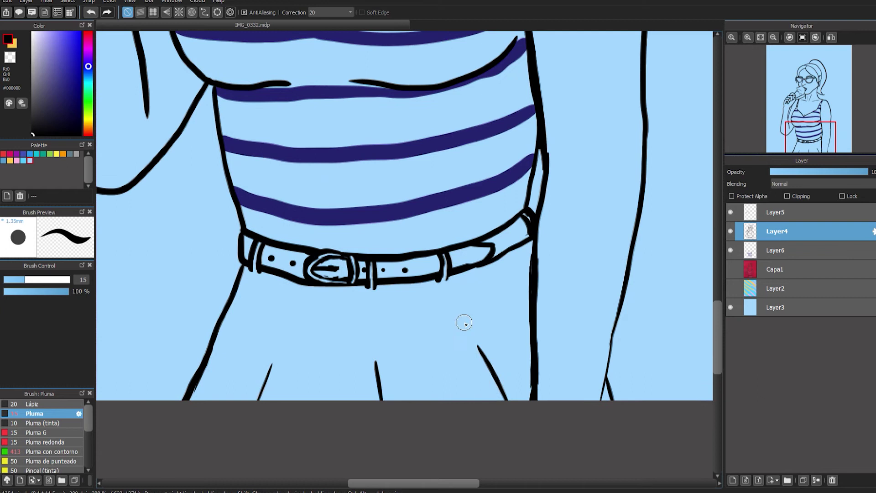
Step: Add a new layer above Layer4 and draw thin creases on the palm of the raised hand
scroll(463, 321, "down", 4)
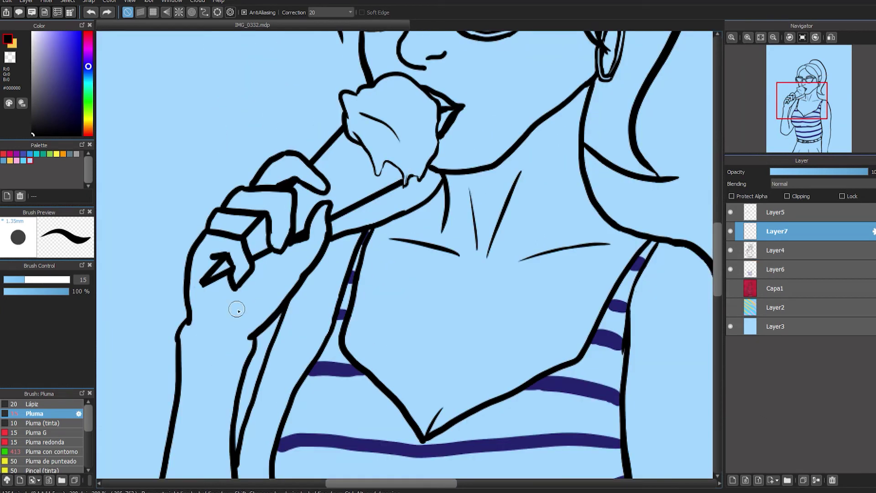
mouse_move(199, 328)
left_mouse_down()
mouse_move(223, 327)
mouse_move(238, 299)
left_mouse_up()
key("e")
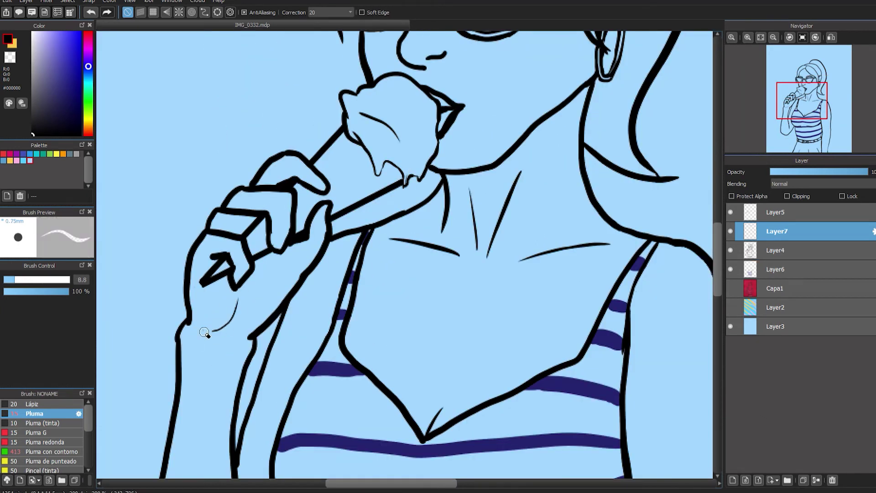
key("b")
mouse_move(278, 257)
left_mouse_down()
mouse_move(279, 272)
mouse_move(258, 267)
mouse_move(265, 262)
mouse_move(252, 273)
mouse_move(270, 259)
left_mouse_up()
key("ctrl+z")
key("ctrl+z")
key("ctrl+z")
key("ctrl+z")
key("ctrl+z")
key("ctrl+y")
Step: Erase and re-ink the outer edge of the thumb's base on Layer4
key("e")
key("e")
key("e")
left_click(776, 250)
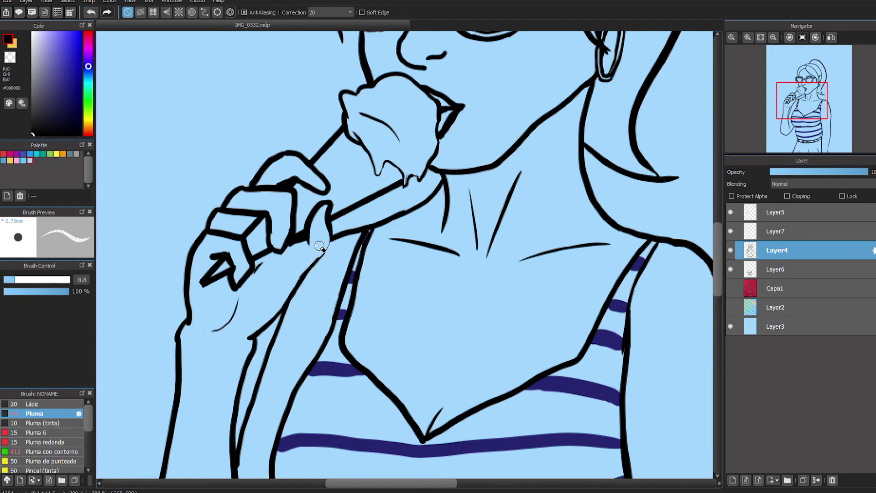
key("e")
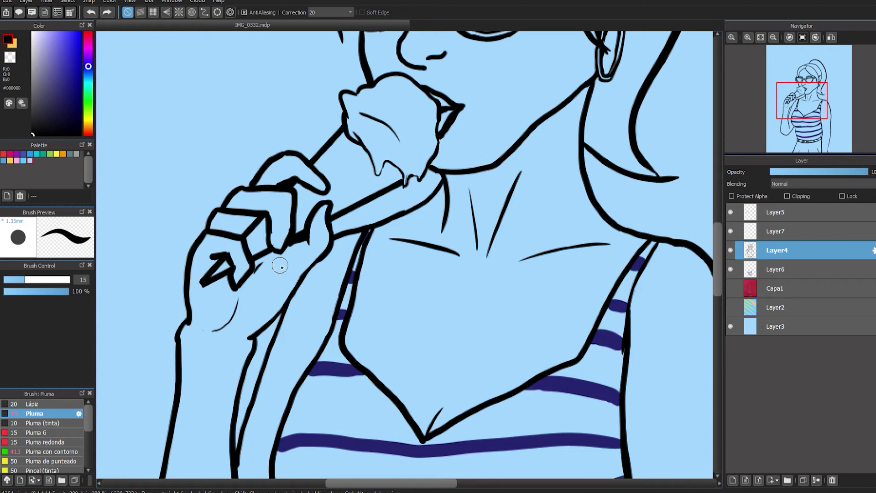
Step: Draw a short thin crease on Layer4 just below the middle fingertip
left_click_drag(288, 250, 274, 262)
key("ctrl+z")
key("e")
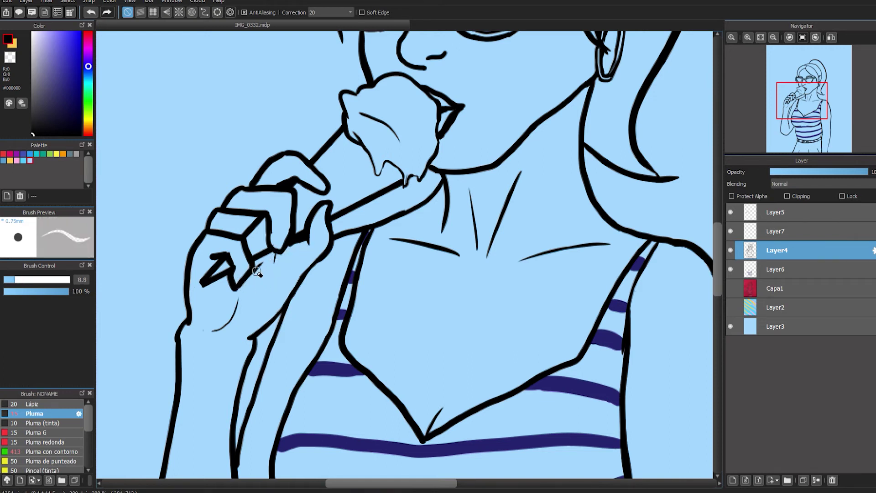
Step: Draw a thin crease on Layer7 running down the palm from the little fingertip
left_click(731, 232)
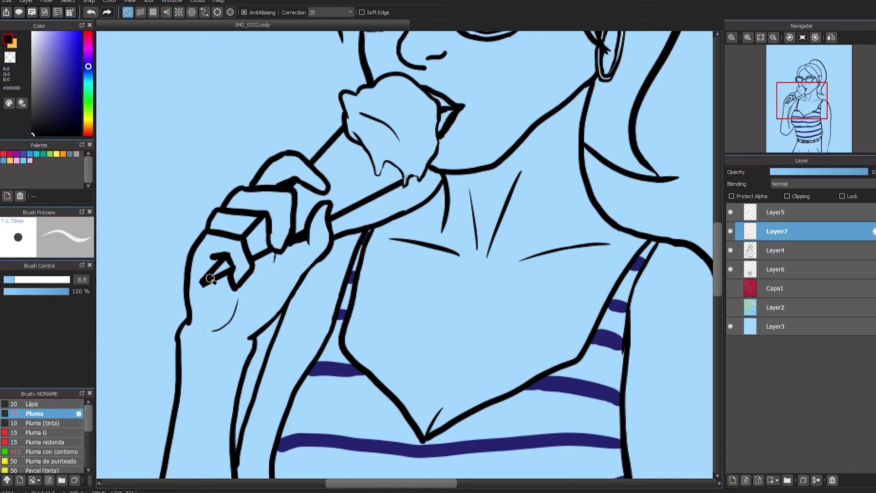
key("b")
left_click_drag(247, 282, 236, 322)
key("e")
Step: Rework the small crease below the middle finger on Layer4 into a thin tapered line
left_click(776, 250)
key("ctrl+z")
mouse_move(276, 261)
left_mouse_down()
mouse_move(256, 315)
mouse_move(275, 256)
left_mouse_up()
key("ctrl+z")
key("ctrl+z")
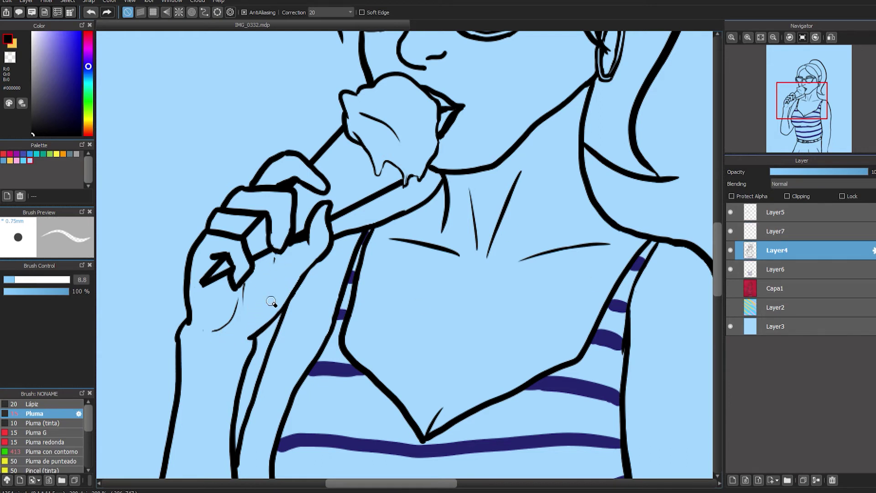
key("e")
key("ctrl+z")
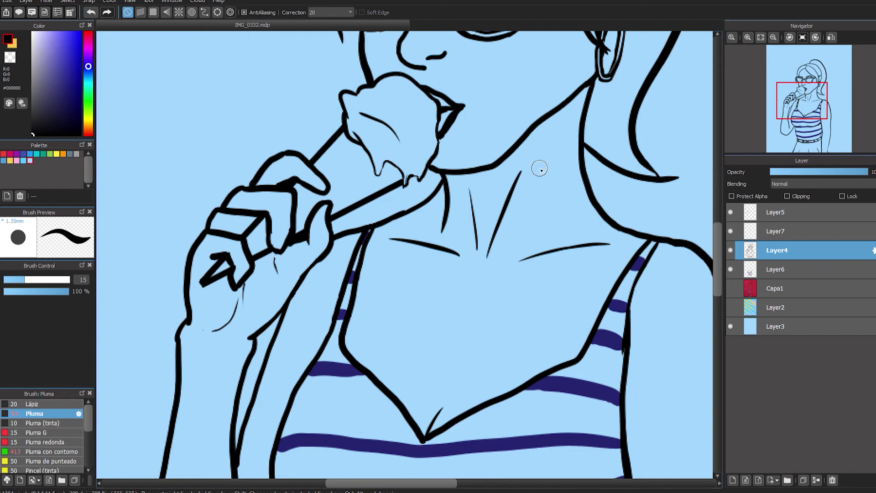
Step: Draw small fingernails on the tips of the little and middle fingers on Layer4
scroll(262, 254, "up", 1)
key("ctrl+z")
mouse_move(375, 343)
left_mouse_down()
mouse_move(361, 361)
mouse_move(375, 348)
left_mouse_up()
key("ctrl+z")
mouse_move(435, 290)
left_mouse_down()
mouse_move(415, 323)
mouse_move(433, 302)
left_mouse_up()
key("ctrl+z")
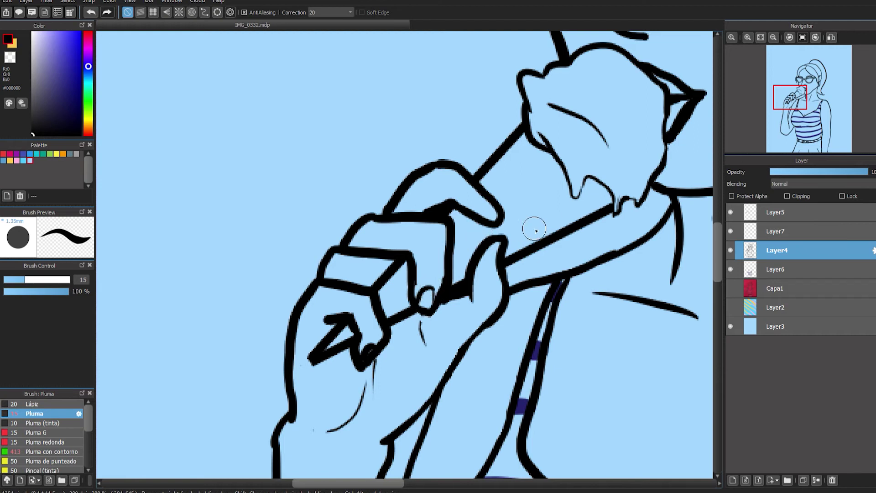
Step: Hide Layer5 and try inking the ring finger's side and tip on Layer4
left_click_drag(408, 297, 397, 318)
left_click_drag(383, 281, 381, 304)
key("ctrl+z")
left_click(730, 212)
mouse_move(387, 258)
left_mouse_down()
mouse_move(406, 284)
mouse_move(392, 327)
mouse_move(356, 290)
left_mouse_up()
key("ctrl+z")
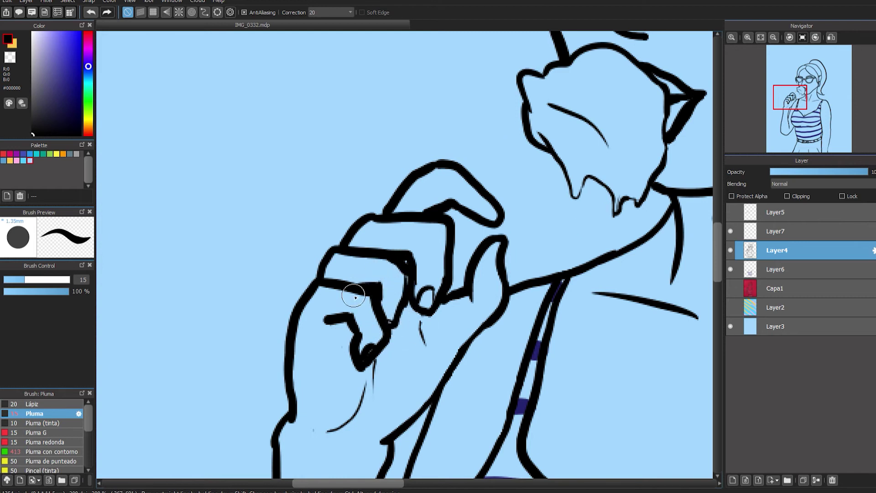
key("e")
key("ctrl+z")
key("ctrl+z")
key("ctrl+z")
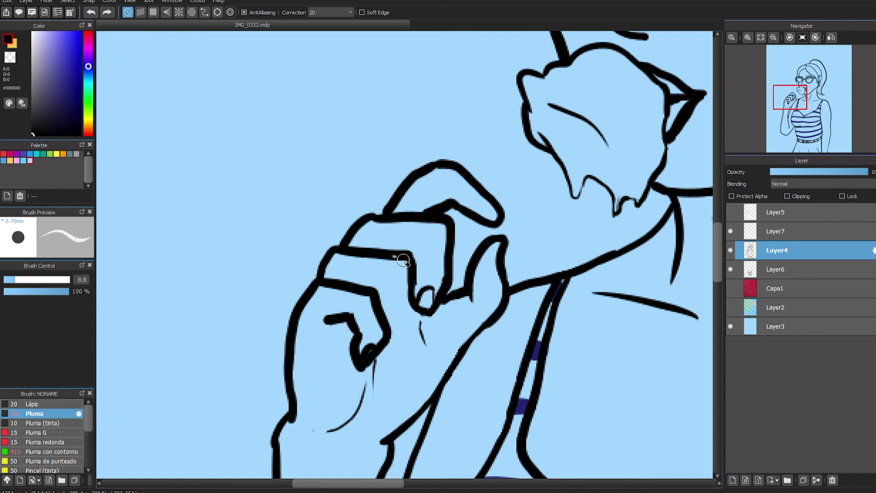
Step: Ink the ring finger's side from the knuckle down to its tip beside the little finger
key("e")
mouse_move(403, 262)
left_mouse_down()
mouse_move(403, 328)
mouse_move(382, 352)
mouse_move(396, 312)
mouse_move(398, 342)
mouse_move(370, 385)
mouse_move(397, 339)
mouse_move(383, 358)
left_mouse_up()
key("ctrl+z")
Step: Draw fingernails on the tips of the index finger and the thumb
mouse_move(486, 200)
left_mouse_down()
mouse_move(497, 246)
mouse_move(483, 222)
mouse_move(498, 219)
mouse_move(501, 271)
mouse_move(493, 263)
mouse_move(503, 284)
mouse_move(498, 248)
mouse_move(501, 276)
left_mouse_up()
key("ctrl+z")
key("ctrl+z")
key("e")
key("b")
left_click_drag(500, 244, 500, 277)
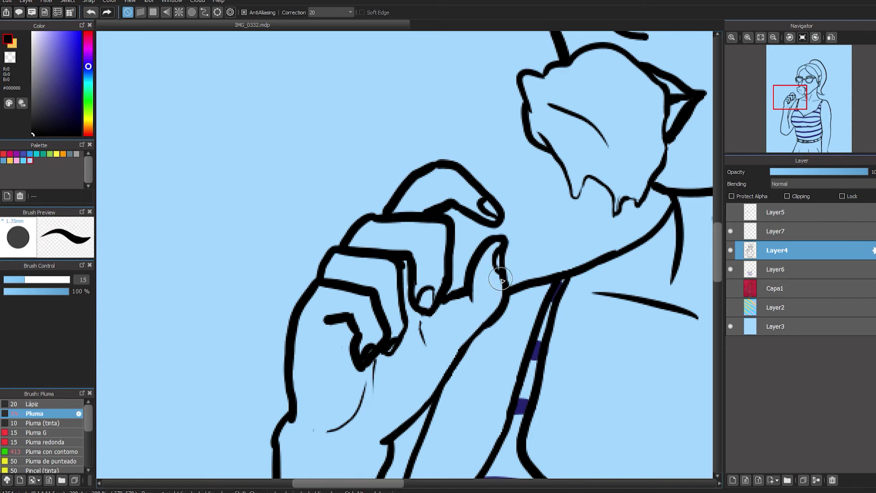
Step: Redo the thumbnail's inner line along the edge of the thumb tip
key("ctrl+z")
key("ctrl+z")
mouse_move(500, 247)
left_mouse_down()
mouse_move(501, 278)
mouse_move(499, 266)
left_mouse_up()
key("ctrl+z")
mouse_move(500, 246)
left_mouse_down()
mouse_move(496, 313)
mouse_move(495, 250)
mouse_move(500, 278)
left_mouse_up()
key("ctrl+z")
key("ctrl+z")
Step: Show Layer5 again and erase the cone line where it crosses the ring finger
left_click(730, 212)
left_click(776, 212)
key("e")
left_click_drag(393, 317, 399, 325)
Step: Open up the inside of the little finger's nail by erasing excess ink on Layer4
left_click(789, 255)
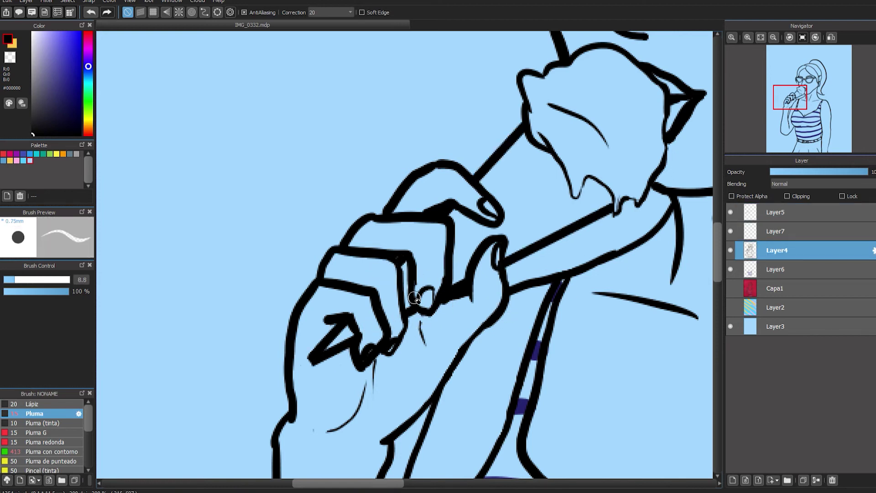
left_click_drag(371, 351, 362, 366)
key("ctrl+z")
key("b")
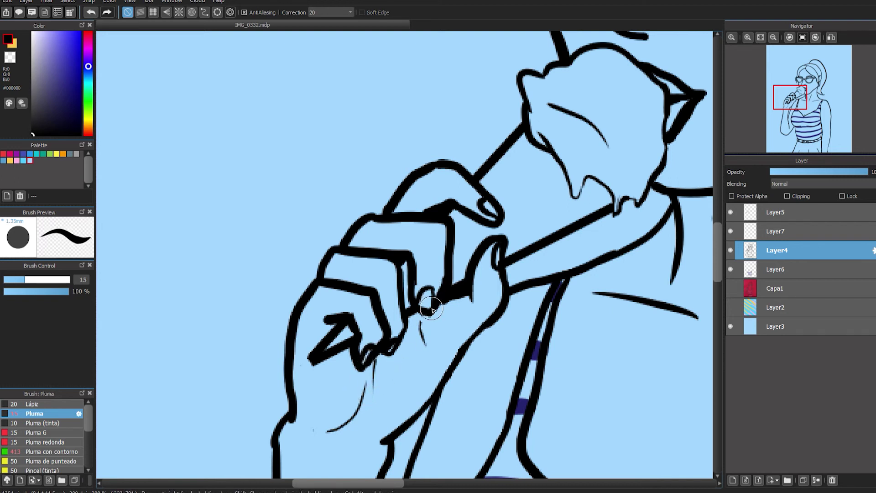
Step: Rework the middle finger's nail by erasing its inside and re-inking its outline
key("ctrl+z")
key("e")
mouse_move(432, 292)
left_mouse_down()
mouse_move(423, 291)
mouse_move(418, 310)
mouse_move(422, 301)
left_mouse_up()
key("b")
key("ctrl+z")
Step: Trim the strap's stripes beside the hanging arm on Layer6 and redraw the armhole line as an inward curve
key("e")
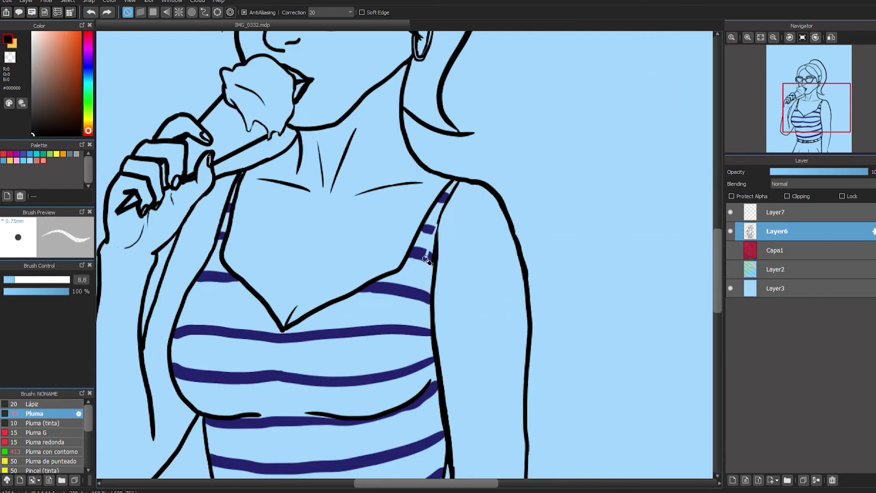
key("ctrl+z")
left_click_drag(425, 259, 426, 247)
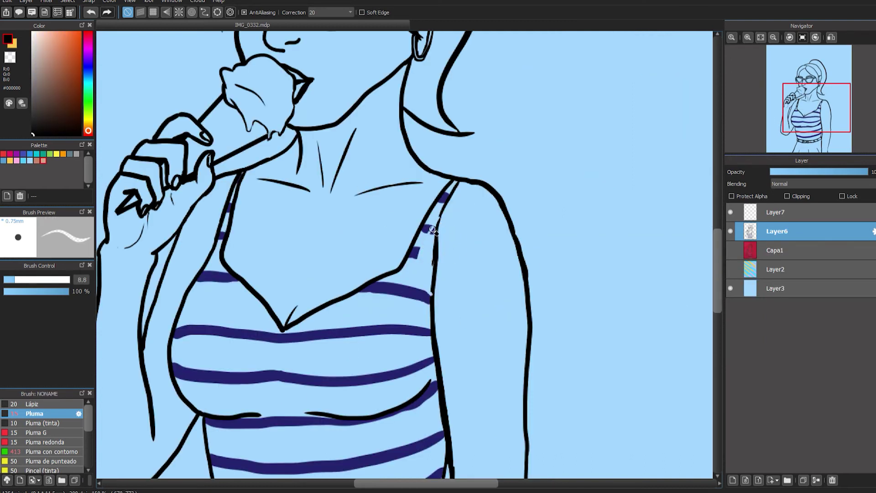
key("b")
mouse_move(441, 201)
left_mouse_down()
mouse_move(418, 256)
mouse_move(426, 284)
left_mouse_up()
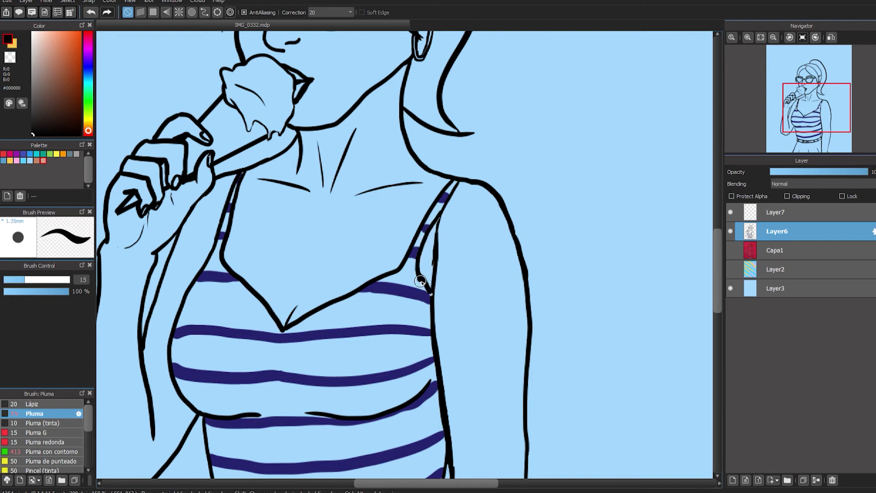
Step: Erase the old arm line beside the armhole and extend the new curve into the top's side line
key("e")
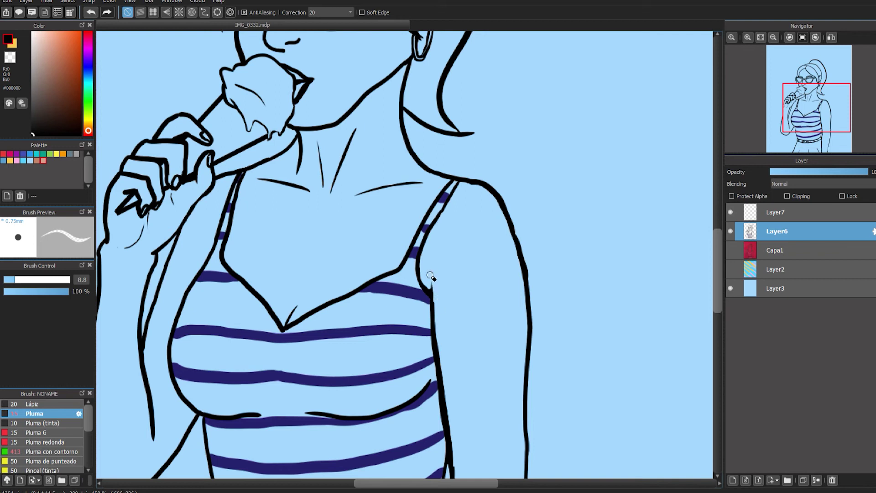
key("b")
left_click_drag(417, 273, 428, 316)
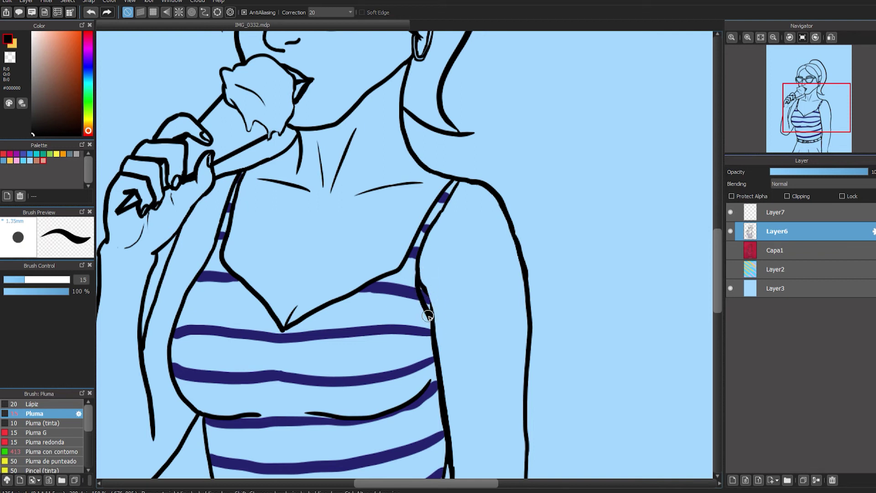
key("e")
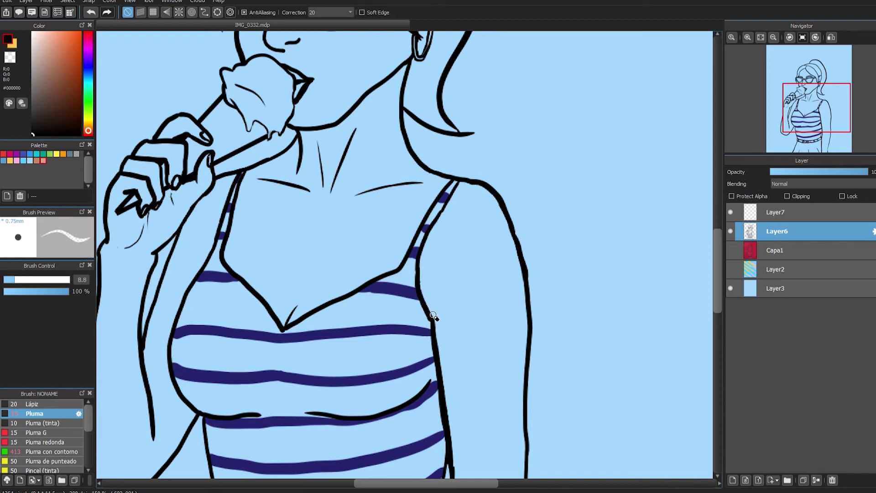
key("b")
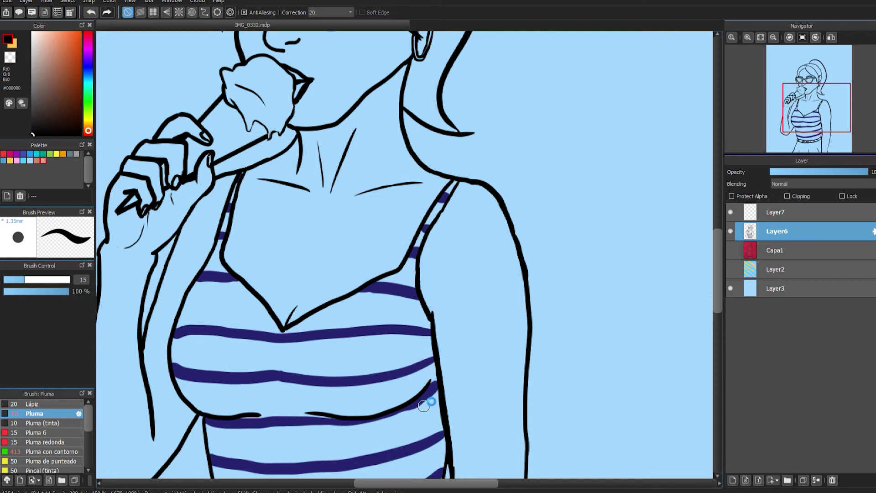
Step: Fill the face on Layer7 with the skin tone R 216, G 162, B 137 from the palette
left_click(803, 212)
left_click_drag(303, 231, 369, 391)
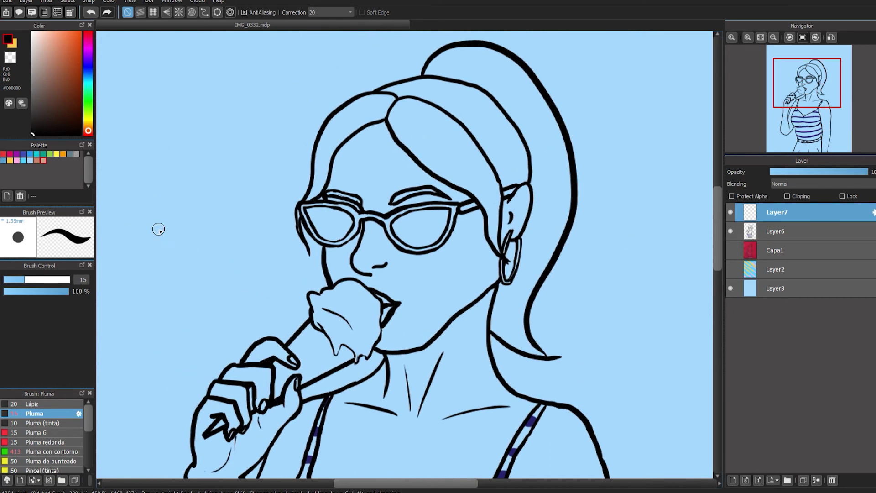
key("g")
left_click(396, 312)
key("ctrl+z")
left_click(43, 160)
left_click(396, 313)
left_click(404, 178)
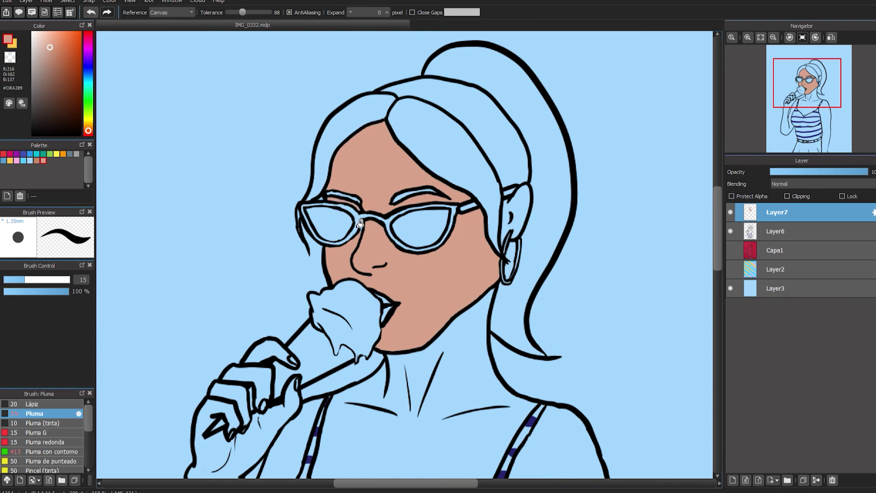
Step: Fill the ear, neck, chest, fingers and both arms with the same skin tone
left_click(524, 224)
left_click(473, 360)
scroll(441, 381, "down", 3)
left_click(334, 250)
left_click(328, 197)
left_click(336, 188)
left_click(343, 177)
left_click(471, 296)
Step: Colour the fingernails of the raised hand with the lighter skin tone R 235, G 187, B 164
scroll(348, 205, "up", 4)
left_click(385, 185)
left_click(374, 144)
left_click(315, 231)
left_click(255, 299)
key("ctrl+z")
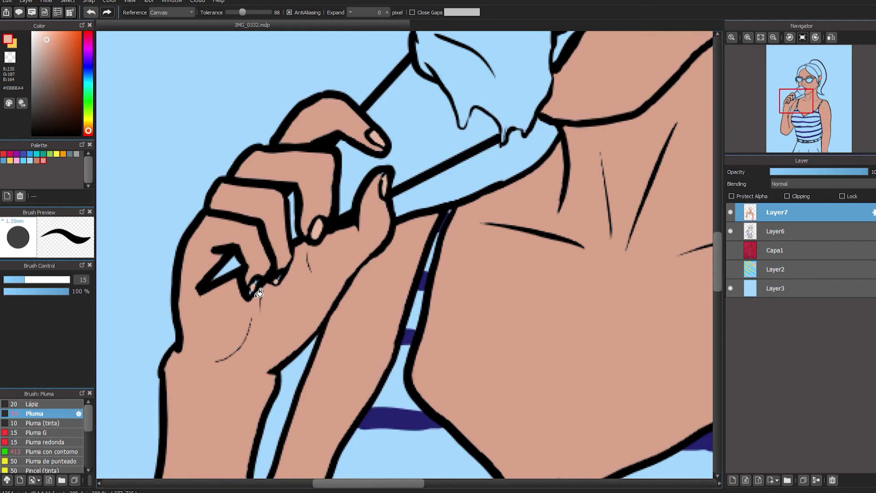
key("b")
right_click(365, 229)
key("b")
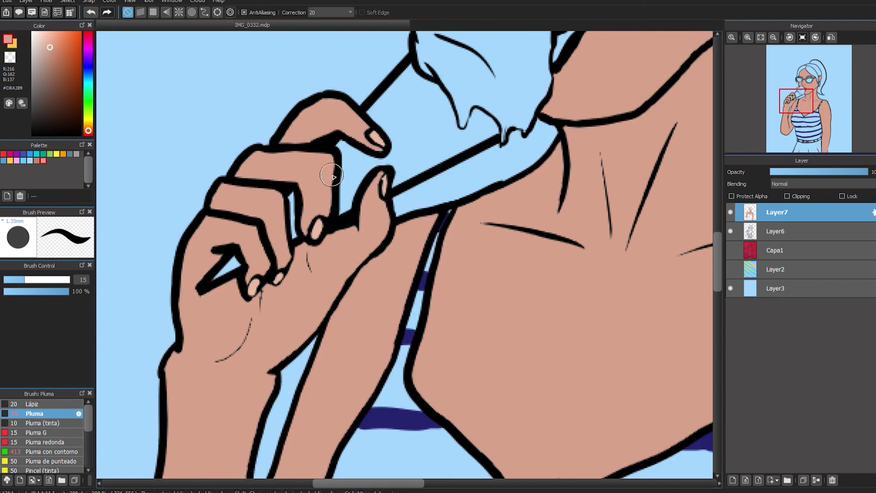
Step: Choose the reddish brown R 138, G 62, B 27 and fill the hair sections and ponytail
scroll(363, 324, "down", 3)
left_click(76, 61)
left_click(731, 269)
key("ctrl+z")
left_click(730, 269)
key("g")
left_click(379, 126)
left_click(413, 135)
left_click(433, 119)
left_click(461, 137)
Step: Paint the gap between the hair and the upper front of the ear with the hair's reddish brown
scroll(447, 179, "up", 4)
mouse_move(460, 132)
left_mouse_down()
mouse_move(398, 225)
mouse_move(356, 233)
left_mouse_up()
key("b")
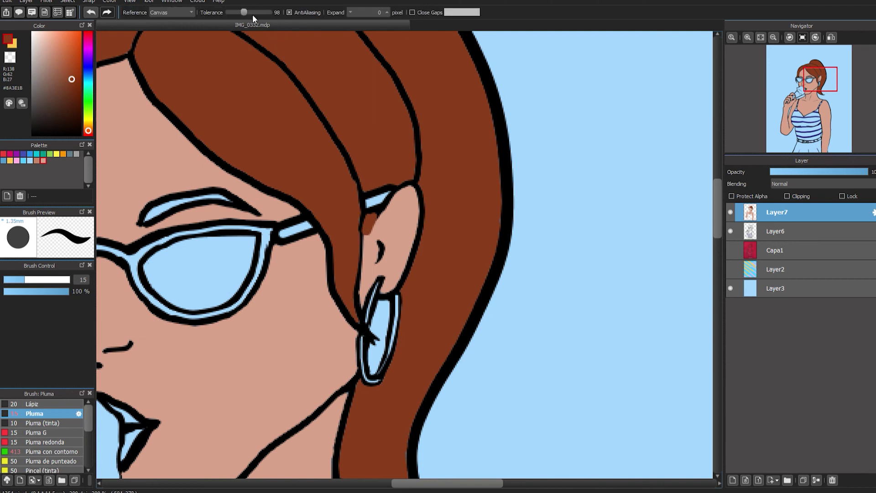
left_click(776, 230)
left_click_drag(785, 235, 785, 206)
left_click_drag(373, 223, 365, 246)
left_click_drag(785, 213, 802, 243)
scroll(264, 386, "down", 2)
scroll(263, 385, "down", 1)
left_click_drag(263, 386, 390, 246)
Step: Sample the darker brown R 125, G 53, B 20 and fill both eyebrows on Layer7 with a tolerance of 194
left_click(363, 130, "alt")
left_click(777, 211)
key("g")
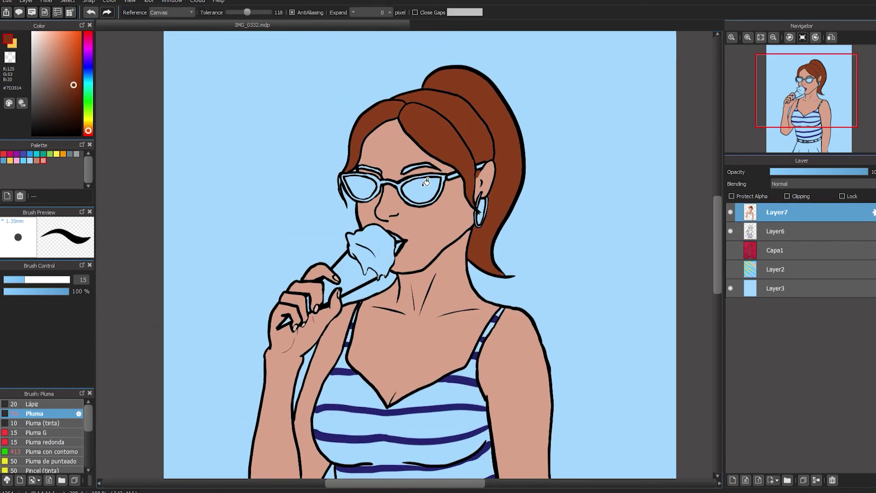
scroll(414, 185, "up", 2)
left_click(408, 162)
left_click(288, 153)
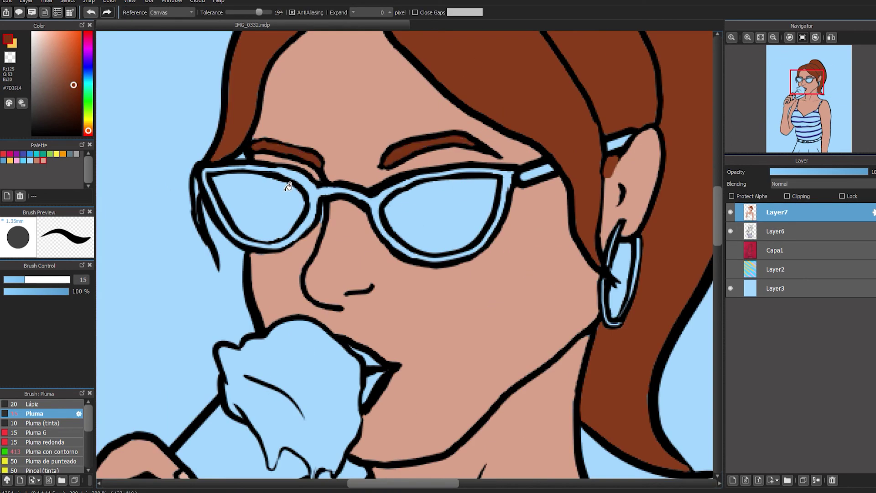
Step: Sample the skin tone R 216, G 162, B 137 and paint the uncoloured strip beside the nose bridge
right_click(293, 254)
key("b")
left_click_drag(322, 201, 319, 221)
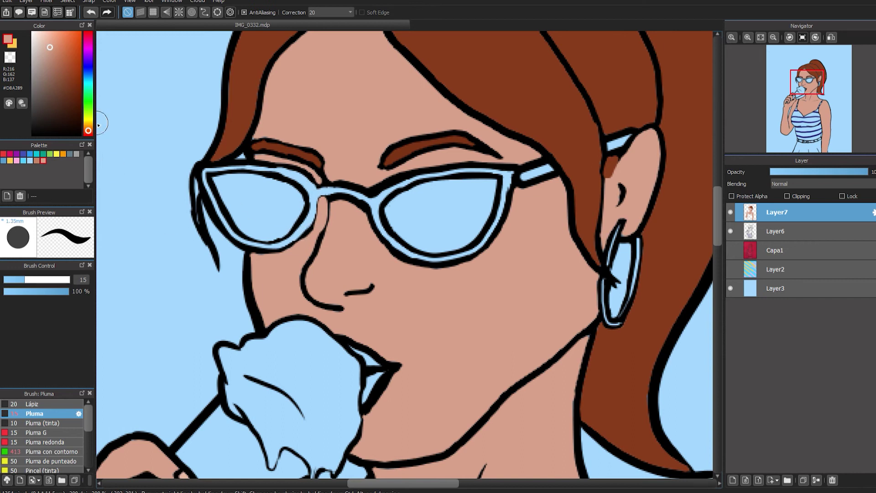
Step: Choose a deep red and fill the frame and side arm of the sunglasses
left_click(88, 134)
left_click(76, 69)
key("g")
left_click(297, 240)
key("ctrl+z")
left_click_drag(775, 231, 778, 205)
left_click(775, 231)
left_click(313, 227)
left_click(537, 173)
Step: Adjust the red to a shade for the mouth and fill the lips
left_click_drag(366, 378, 409, 272)
left_click(70, 65)
left_click(411, 280)
Step: Fill the inside of the hoop earring with the hair brown R 138, G 62, B 27 and erase the overflow on the hoop
left_click_drag(702, 202, 475, 293)
right_click(475, 293)
left_click(421, 298)
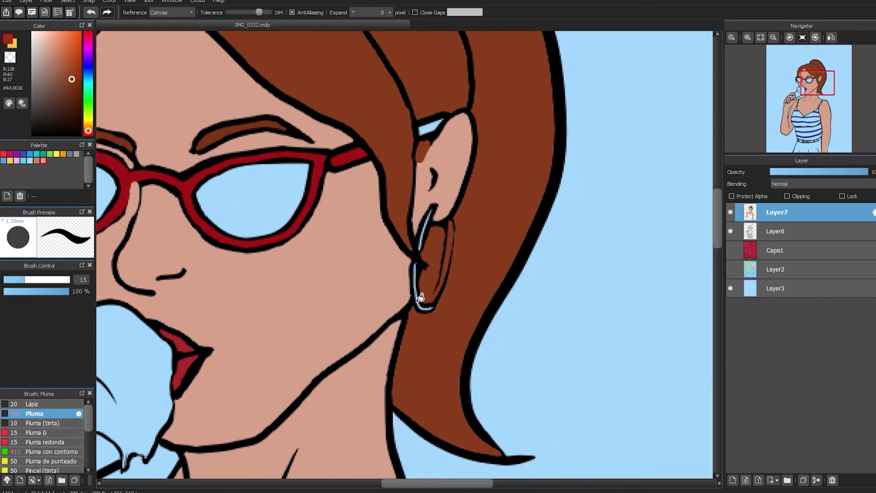
key("b")
left_click_drag(450, 221, 431, 303)
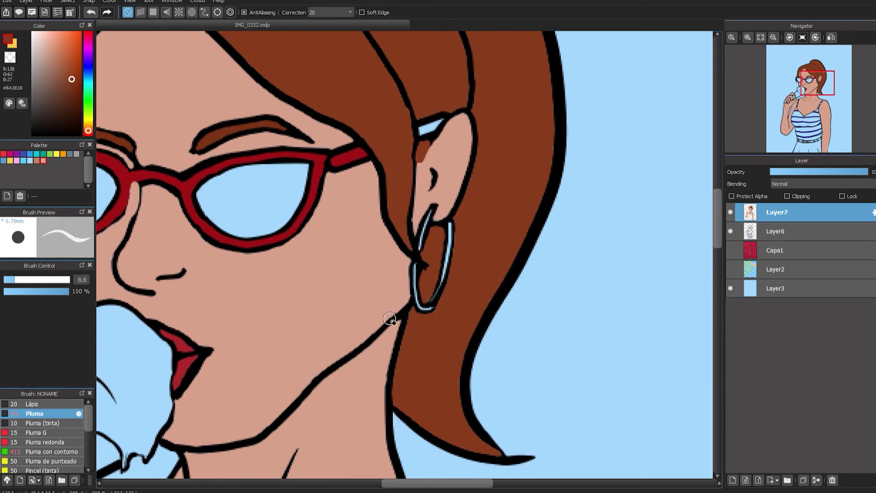
key("b")
left_click_drag(450, 256, 444, 290)
key("ctrl+z")
left_click(447, 255)
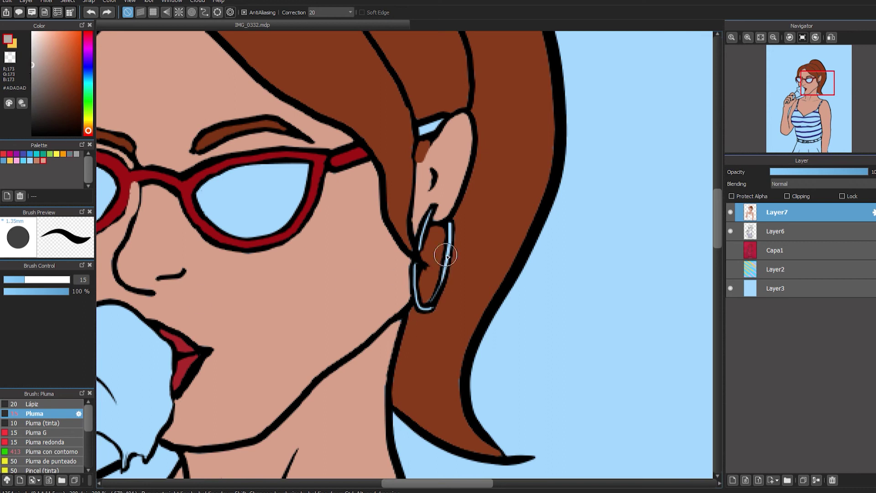
key("ctrl+z")
left_click(88, 53)
left_click(39, 65)
mouse_move(425, 232)
left_mouse_down()
mouse_move(419, 242)
mouse_move(441, 280)
left_mouse_up()
key("ctrl+z")
left_click(41, 52)
key("ctrl+z")
Step: Choose the pale lavender white R 226, G 227, B 242 and paint the hoop earring with it
left_click(37, 43)
left_click(88, 61)
left_click_drag(450, 249, 439, 282)
left_click(35, 40)
key("ctrl+z")
left_click_drag(450, 251, 440, 283)
left_click(88, 67)
key("ctrl+z")
left_click(35, 37)
left_click_drag(449, 253, 441, 278)
key("ctrl+z")
mouse_move(430, 210)
left_mouse_down()
mouse_move(418, 254)
mouse_move(429, 307)
mouse_move(450, 228)
mouse_move(426, 305)
left_mouse_up()
Step: Sample the red of the glasses frame and fill the piece of side arm between the hair and the ear
scroll(199, 408, "down", 1)
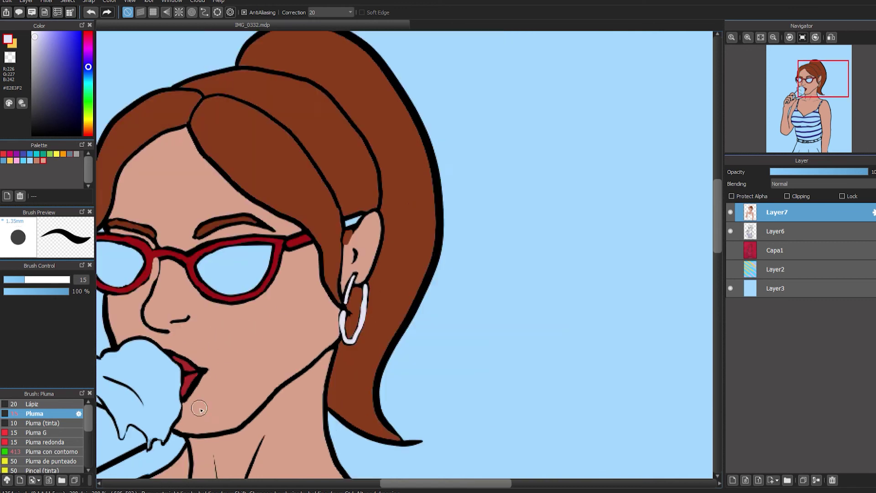
scroll(199, 408, "down", 1)
left_click(258, 297, "alt")
key("g")
left_click(294, 304)
key("ctrl+z")
left_click(318, 275)
key("ctrl+z")
Step: Choose a near-black, set the fill tolerance to 155 and fill both sunglass lenses
scroll(234, 332, "down", 1)
left_click(32, 127)
left_click_drag(33, 125, 31, 130)
left_click(317, 199)
left_click(406, 208)
key("ctrl+z")
key("ctrl+z")
left_click(253, 12)
left_click(317, 201)
left_click(405, 213)
Step: Fill the top with cream R 249, G 246, B 233 and the skirt with off-white R 246, G 245, B 244
left_click_drag(210, 297, 296, 198)
left_click(36, 35)
left_click_drag(266, 397, 182, 263)
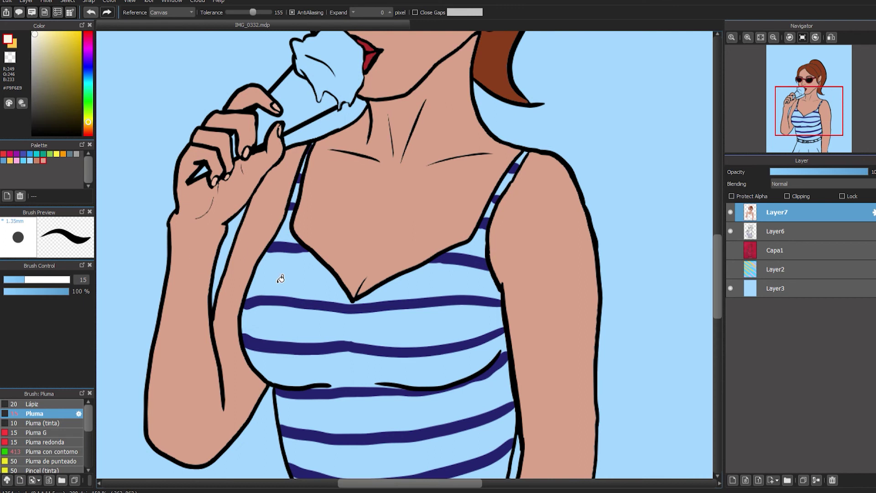
left_click(281, 277)
left_click_drag(266, 318, 277, 81)
left_click(371, 360)
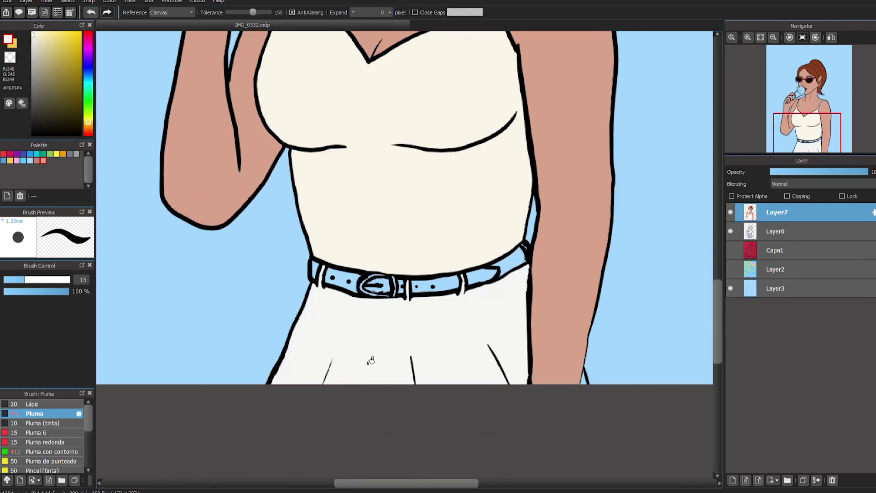
Step: Choose a medium tan brown for the belt, undoing the test strokes made on it
left_click(88, 128)
left_click_drag(58, 70, 74, 76)
key("b")
key("ctrl+z")
mouse_move(325, 276)
left_mouse_down()
mouse_move(290, 268)
mouse_move(300, 270)
left_mouse_up()
key("ctrl+z")
left_click(63, 59)
key("ctrl+z")
Step: Fill all the belt sections and the belt tip with the tan brown
key("g")
left_click(340, 284)
left_click(377, 288)
left_click(404, 295)
key("ctrl+z")
left_click(431, 290)
left_click(478, 282)
left_click(510, 264)
Step: Sample the skirt's off-white R 246, G 245, B 244 and paint the belt loop beside the lowered arm
left_click(494, 295, "alt")
key("b")
left_click(524, 247)
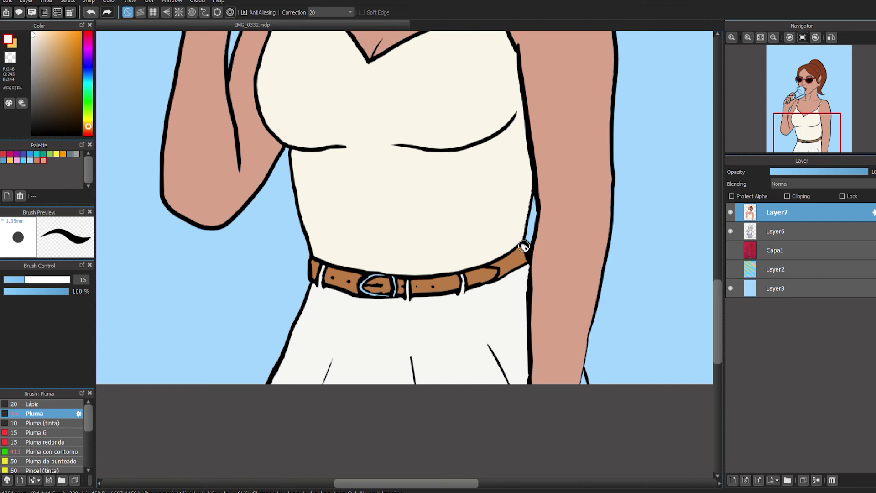
Step: Sample the earring's pale tone R 226, G 227, B 242 and colour the belt buckle with it
left_click_drag(440, 36, 400, 289)
left_click_drag(411, 79, 400, 289)
key("i")
left_click(451, 235)
left_click_drag(397, 452, 451, 219)
left_click_drag(374, 456, 428, 222)
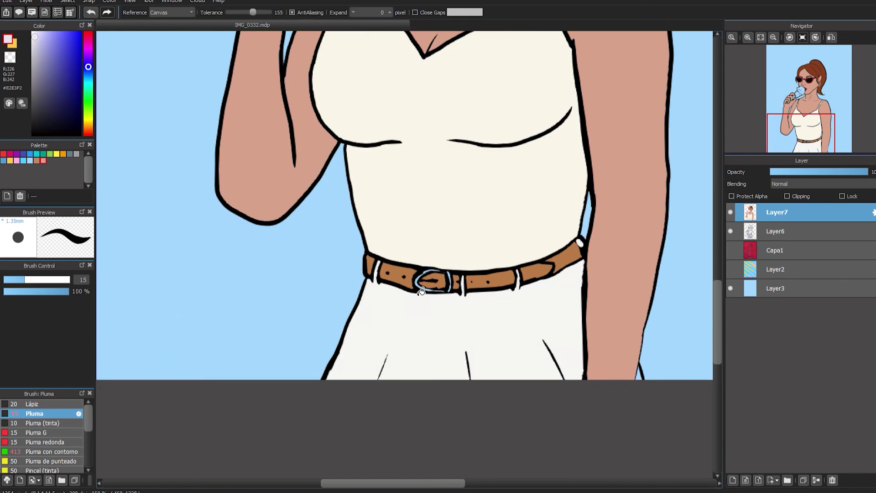
scroll(412, 300, "up", 2)
left_click(487, 277)
key("b")
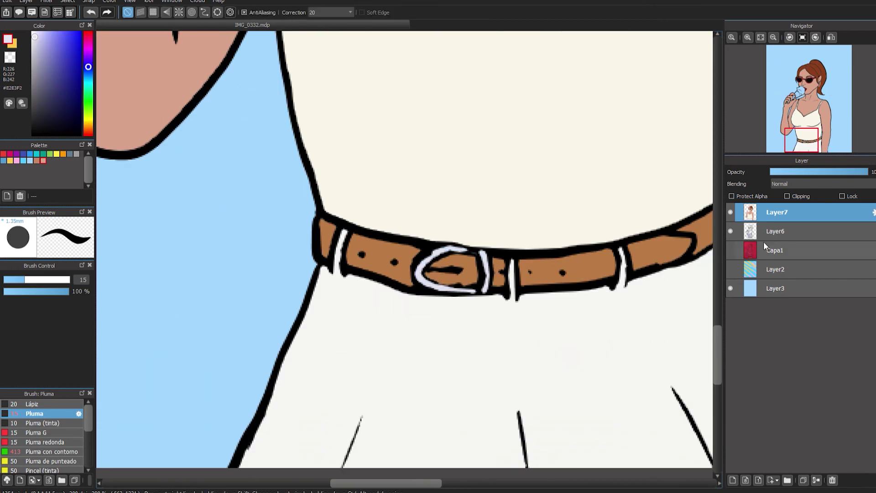
Step: Touch up the lower edge of the belt buckle on Layer6
left_click(765, 231)
left_click_drag(445, 299, 426, 299)
scroll(297, 329, "down", 5)
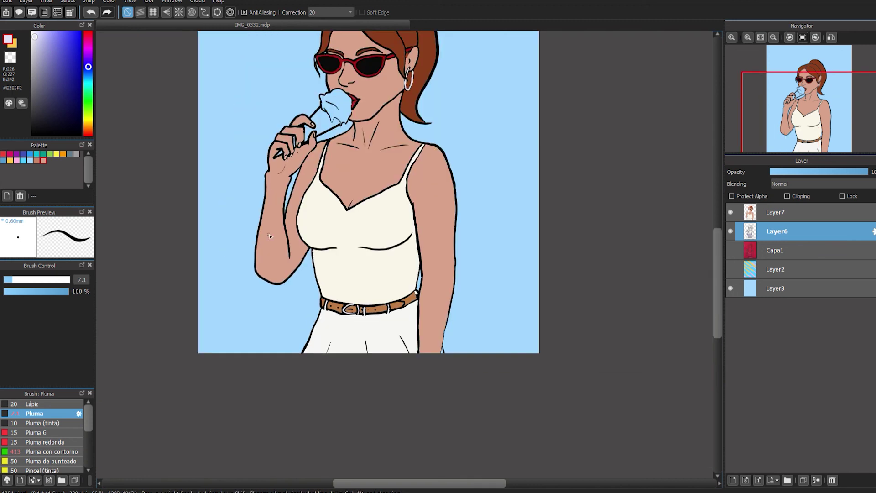
Step: Choose the cone tan R 223, G 154, B 90 and fill the gaps between the fingers of the raised hand on Layer6
scroll(242, 186, "up", 4)
left_click(299, 397, "alt")
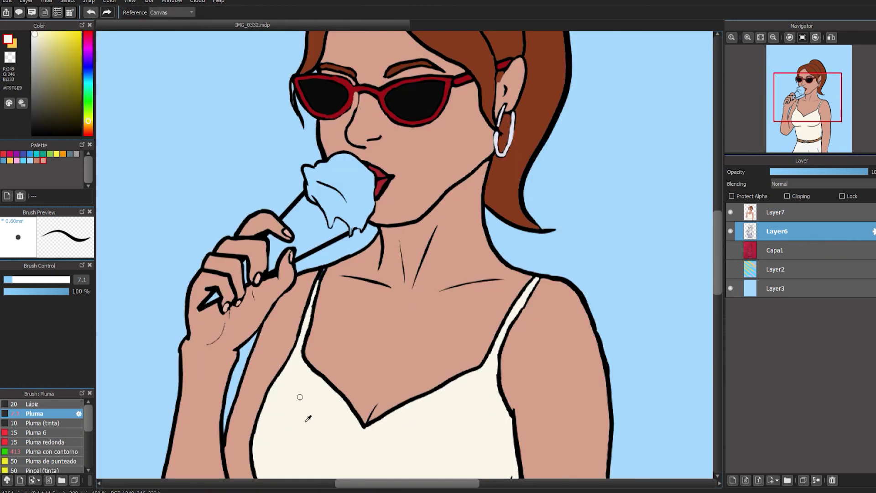
left_click(89, 131)
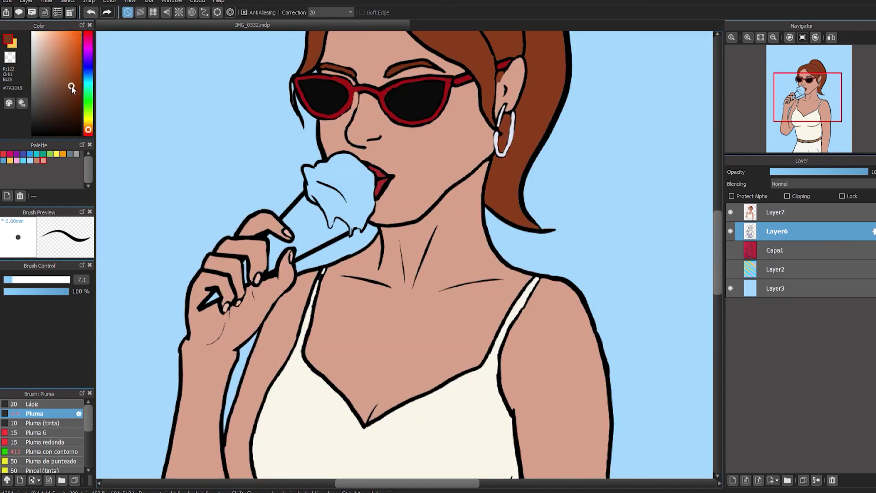
key("ctrl+z")
left_click(54, 61)
left_click_drag(307, 230, 299, 217)
left_click(89, 128)
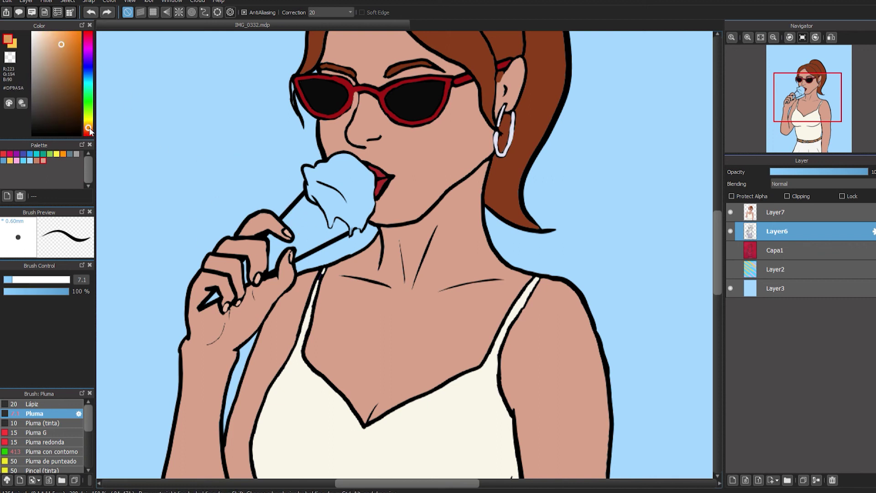
key("g")
left_click(277, 254)
key("ctrl+z")
left_click(212, 298)
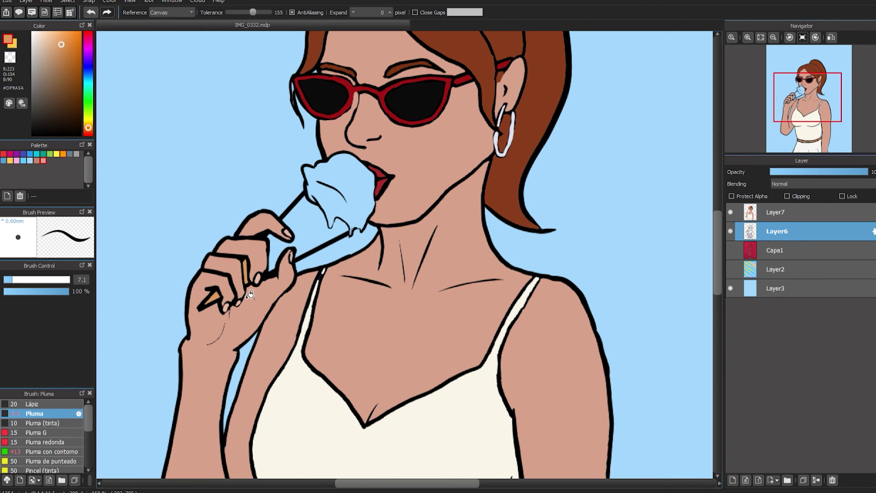
key("b")
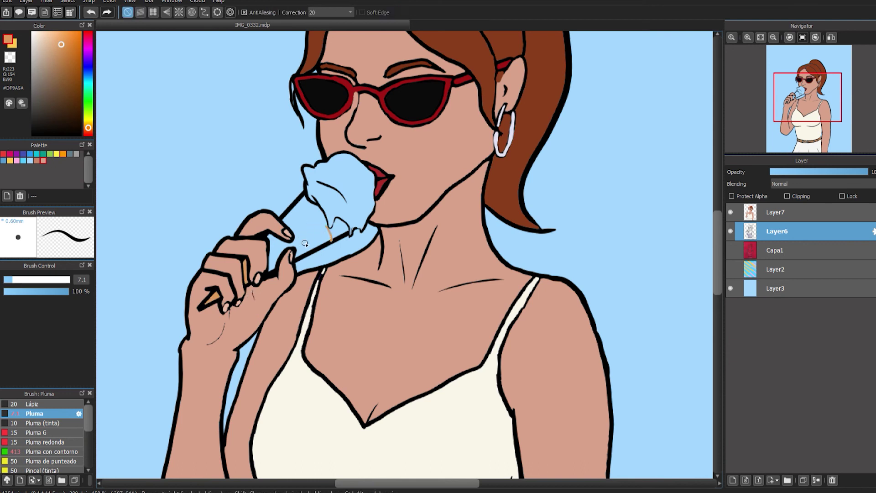
key("g")
left_click(305, 244)
key("ctrl+z")
key("ctrl+z")
scroll(307, 235, "up", 5)
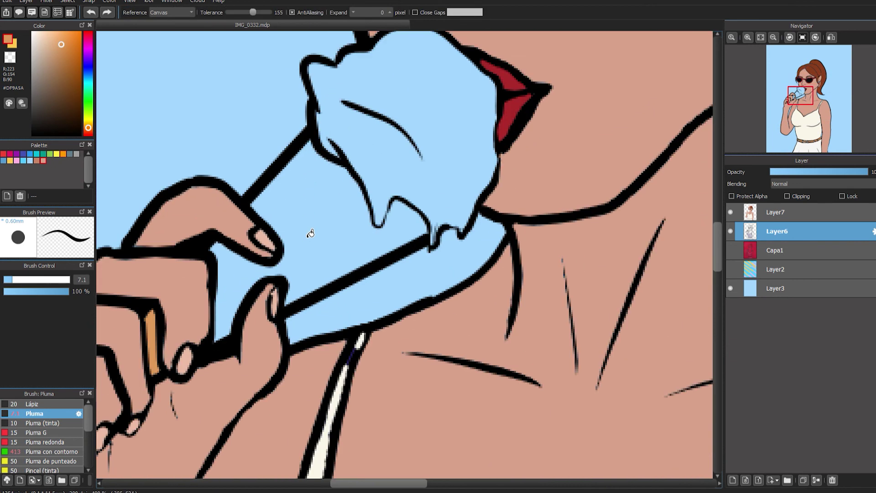
left_click(730, 231)
left_click(730, 231)
left_click(761, 212)
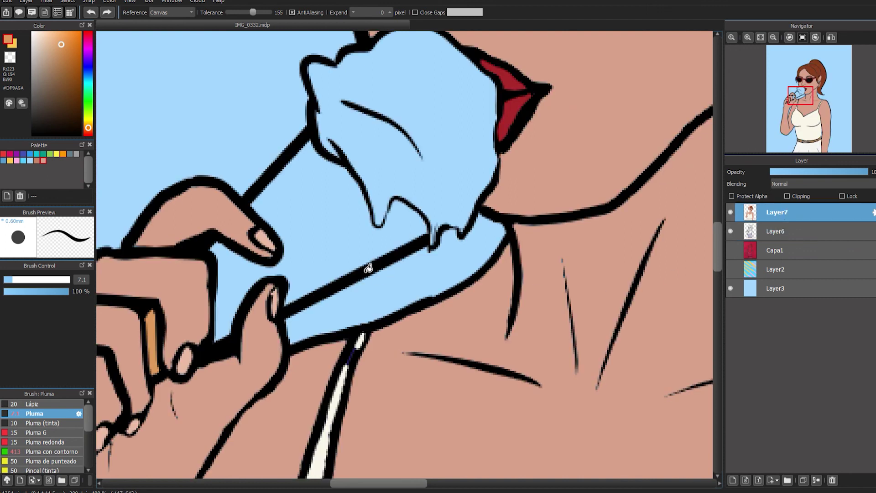
key("b")
left_click_drag(392, 203, 370, 230)
left_click_drag(426, 226, 413, 238)
key("g")
left_click(362, 264)
key("ctrl+z")
key("ctrl+z")
key("ctrl+z")
key("ctrl+z")
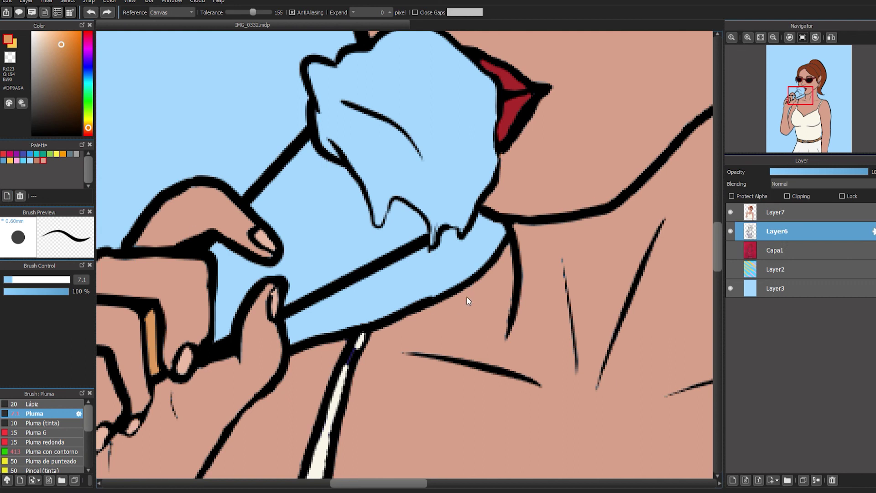
Step: Retouch the cone outline in black beside the lowest ice-cream drip on Layer6 and erase the excess line
key("b")
left_click(33, 134)
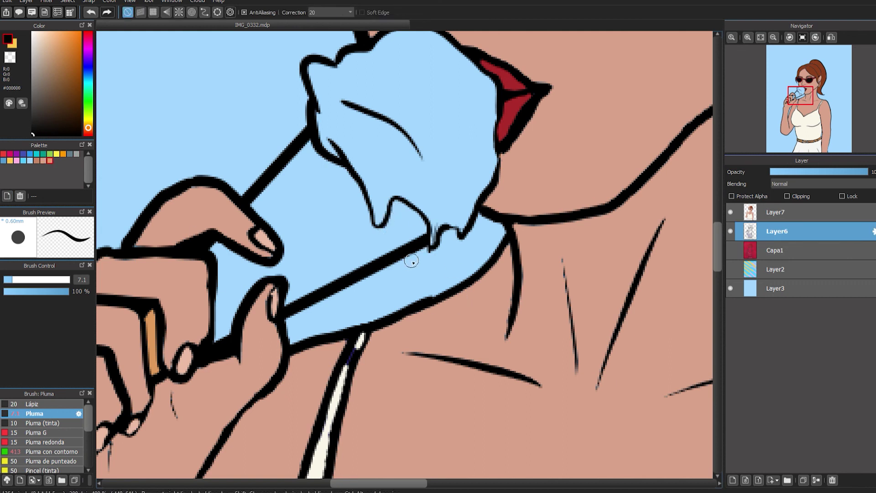
key("e")
left_click_drag(431, 259, 420, 270)
Step: Fill the cone on Layer7 with the saved tan R 223, G 154, B 90
left_click(779, 213)
left_click(50, 161)
key("g")
left_click(360, 246)
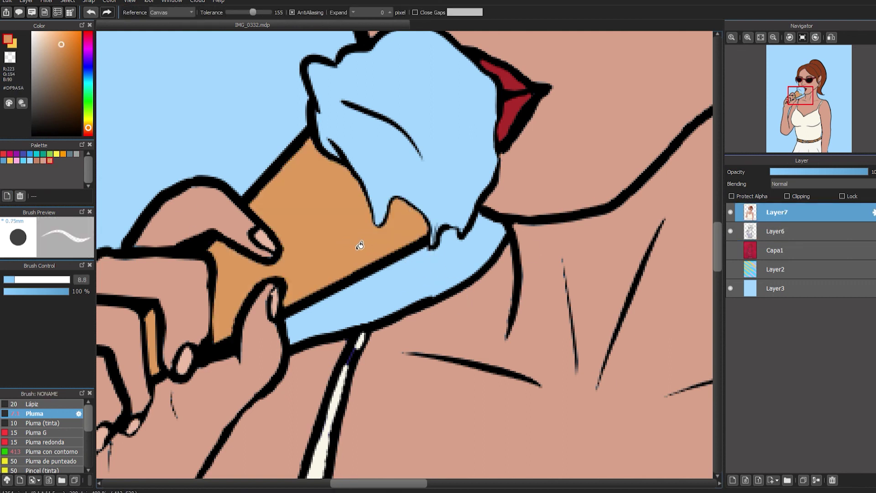
Step: Try out yellow tones on the canvas and choose the pale yellow R 252, G 237, B 185 for the ice cream
left_click(88, 124)
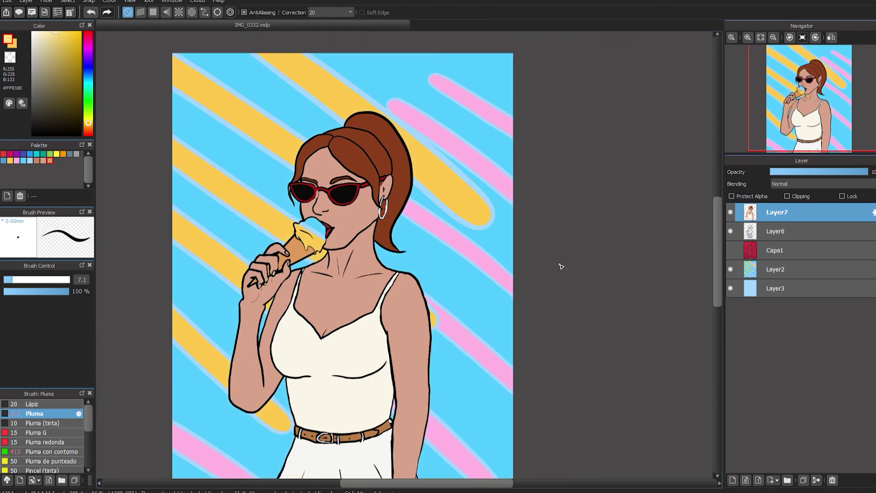
key("ctrl+z")
left_click_drag(87, 125, 88, 127)
left_click(241, 221)
left_click(44, 33)
key("ctrl+z")
left_click(88, 122)
left_click_drag(274, 221, 249, 240)
key("ctrl+z")
Step: Hide the striped background on Layer2 and try to bucket-fill the ice cream with pale yellow on Layer7
left_click(731, 231)
left_click(730, 231)
left_click(730, 270)
key("g")
left_click(321, 232)
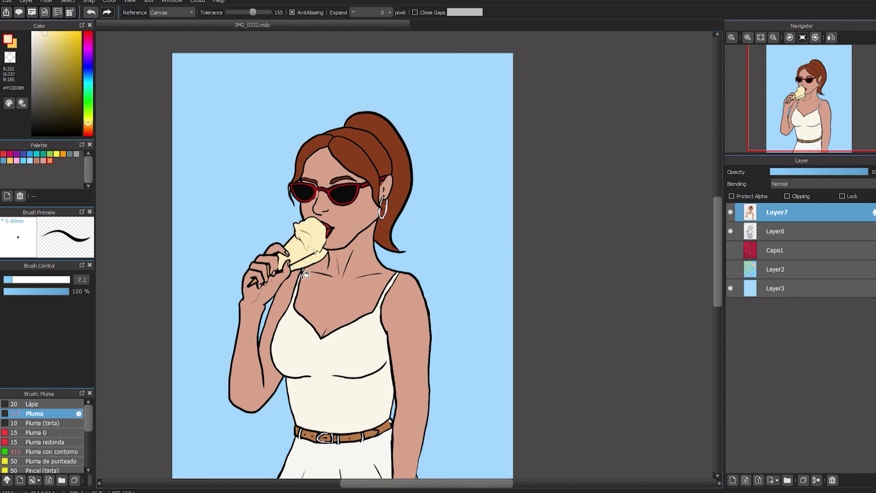
key("ctrl+z")
Step: Save the pale yellow to the palette and close the ice cream's dripping outline with black on Layer6
scroll(320, 232, "up", 3)
left_click(768, 233)
left_click(7, 197)
left_click(32, 135)
key("b")
left_click_drag(362, 277, 343, 274)
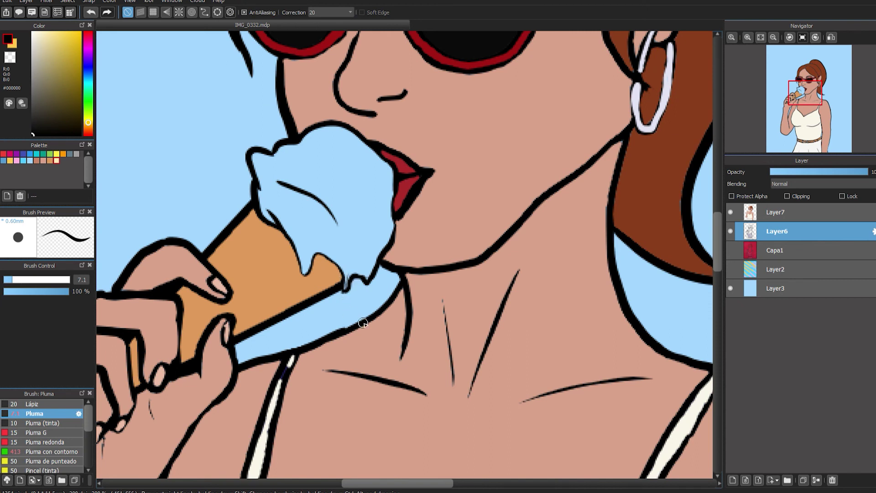
Step: Colour the ice cream on Layer7 with the saved pale yellow R 252, G 237, B 185
left_click(768, 213)
left_click(56, 160)
key("g")
left_click(306, 231)
key("ctrl+z")
key("b")
left_click_drag(286, 242, 413, 253, "ctrl+alt")
mouse_move(299, 192)
left_mouse_down()
mouse_move(270, 166)
mouse_move(363, 227)
left_mouse_up()
key("ctrl+z")
mouse_move(349, 149)
left_mouse_down()
mouse_move(360, 158)
mouse_move(361, 274)
mouse_move(346, 253)
mouse_move(307, 255)
mouse_move(319, 253)
mouse_move(313, 244)
mouse_move(319, 255)
left_mouse_up()
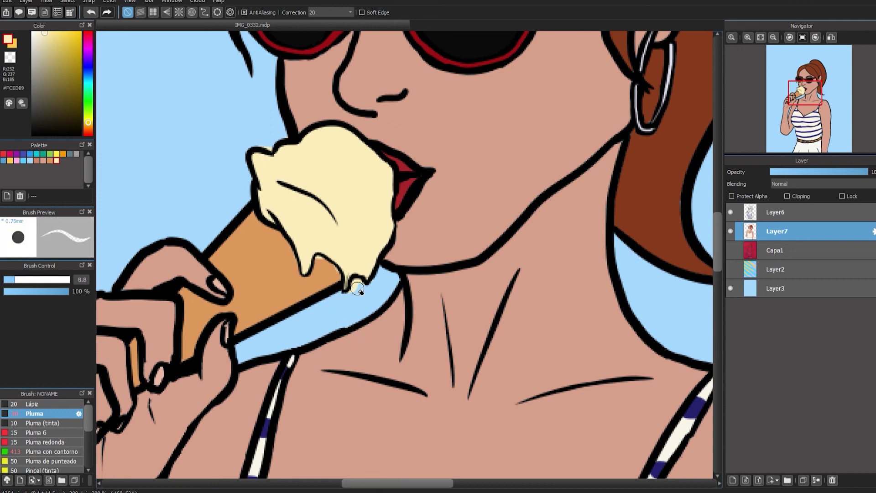
Step: Enlarge the brush to 17 and paint pale yellow over the lips' edge beside the ice cream on Layer7
key("b")
mouse_move(382, 192)
left_mouse_down("ctrl+alt")
mouse_move(259, 246)
mouse_move(388, 217)
left_mouse_up("ctrl+alt")
mouse_move(382, 155)
left_mouse_down()
mouse_move(395, 158)
mouse_move(395, 198)
left_mouse_up()
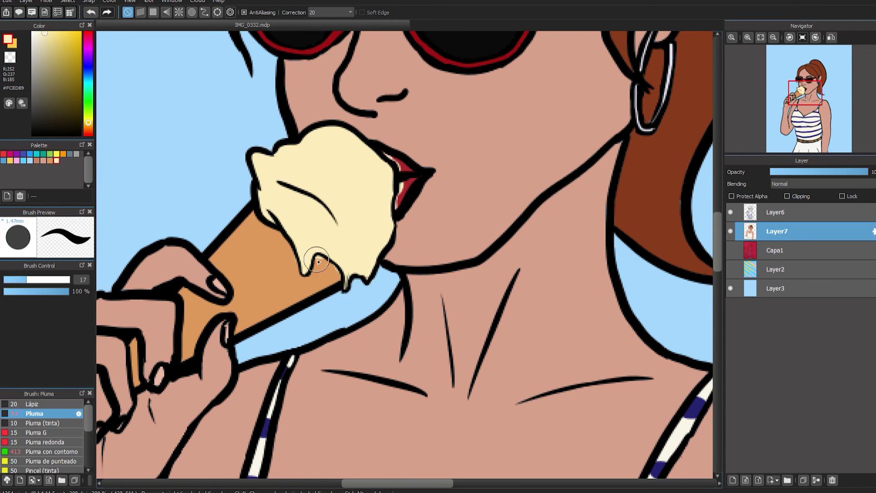
Step: Add a new layer above Layer7 and paint a broad white diagonal reflection on each sunglasses lens
scroll(303, 245, "down", 4)
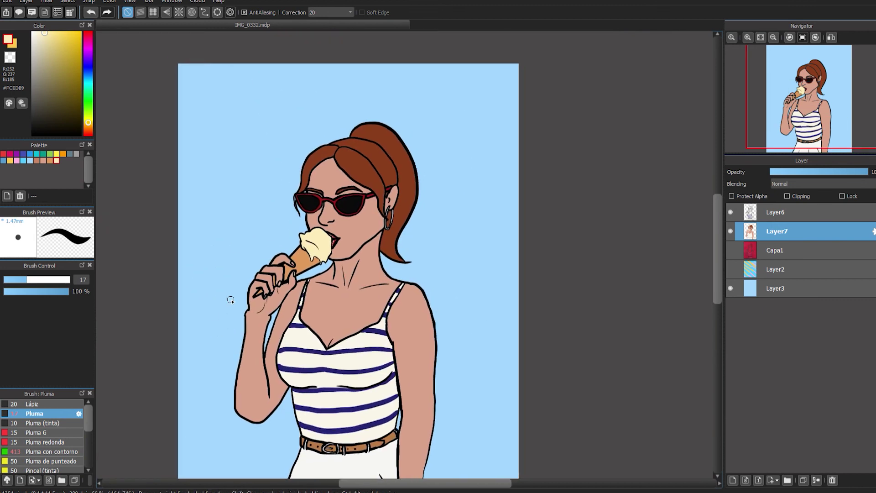
left_click(733, 480)
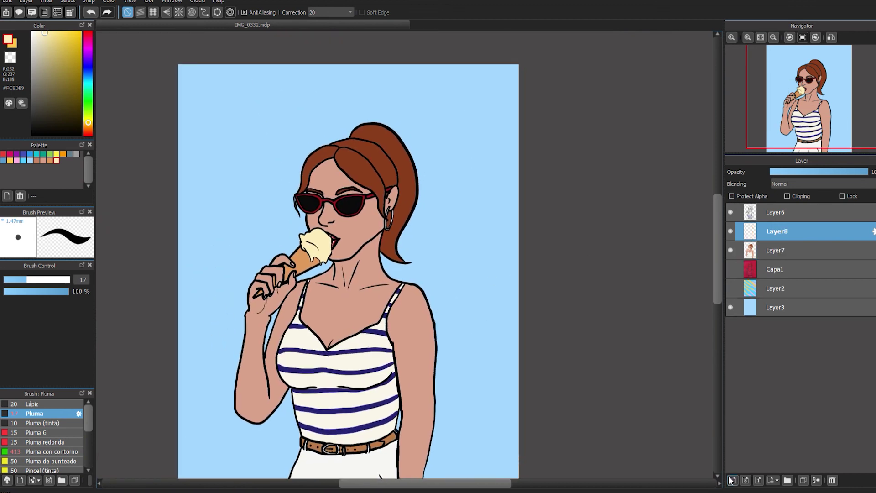
scroll(335, 219, "up", 4)
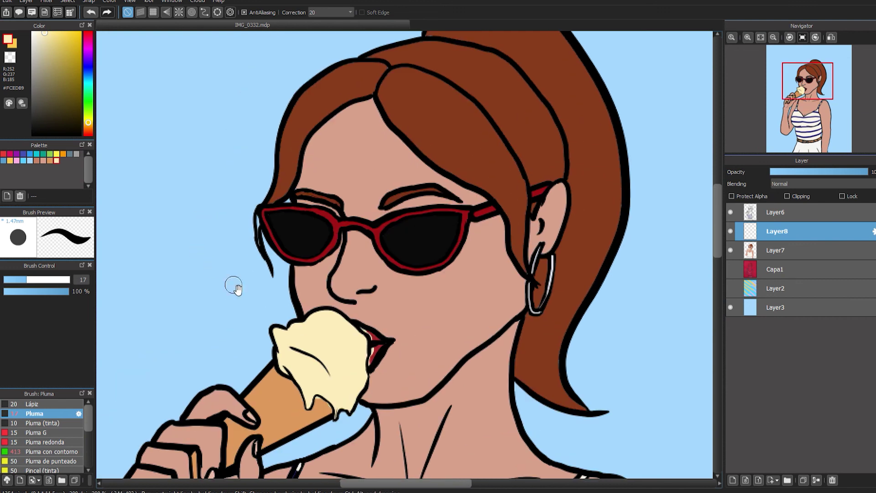
left_click(291, 252, "shift")
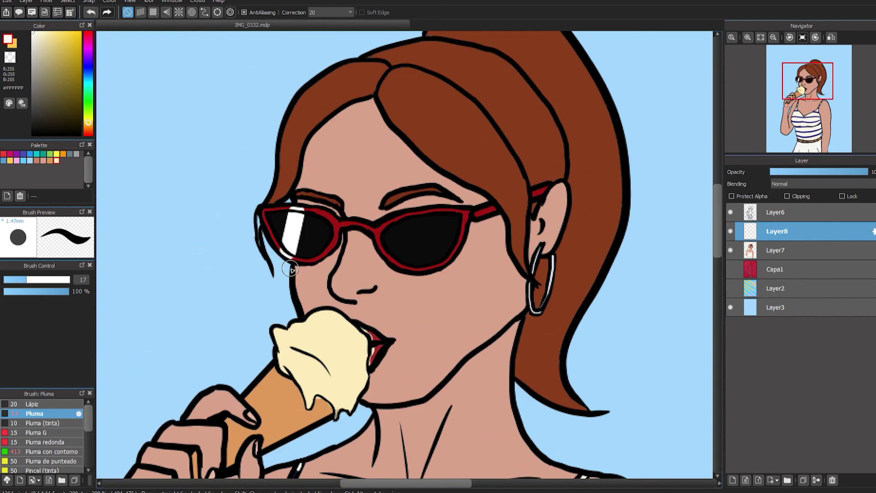
left_click_drag(413, 216, 396, 262)
Step: Paint a thin white diagonal line beside the broad reflection on each lens with a smaller brush
left_click(13, 280)
left_click_drag(312, 215, 294, 263)
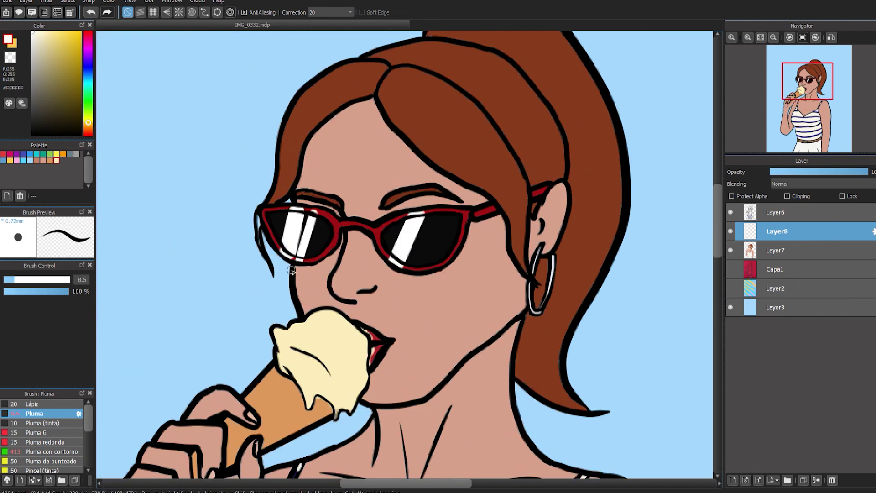
key("ctrl+z")
left_click(7, 280)
left_click_drag(301, 263, 299, 266)
left_click_drag(433, 215, 410, 273)
key("e")
key("ctrl+z")
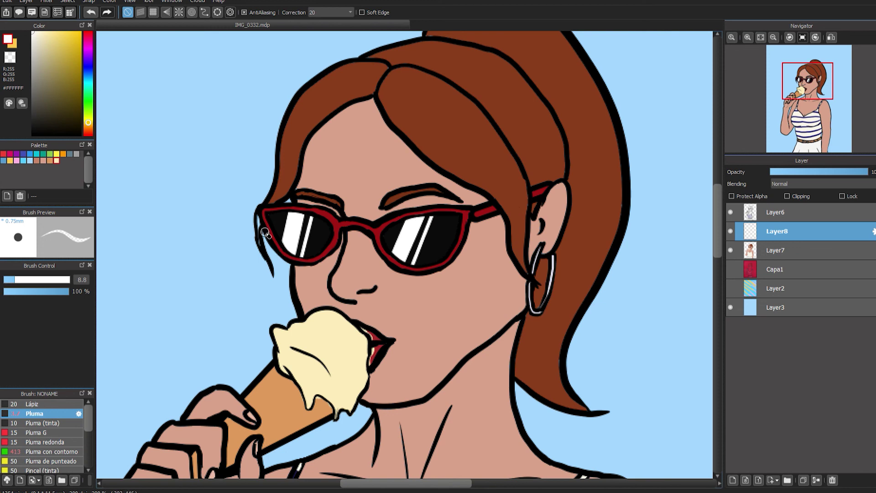
Step: Show the striped background on Layer2
scroll(339, 286, "down", 3)
mouse_move(261, 280)
left_mouse_down()
mouse_move(298, 176)
mouse_move(295, 193)
left_mouse_up()
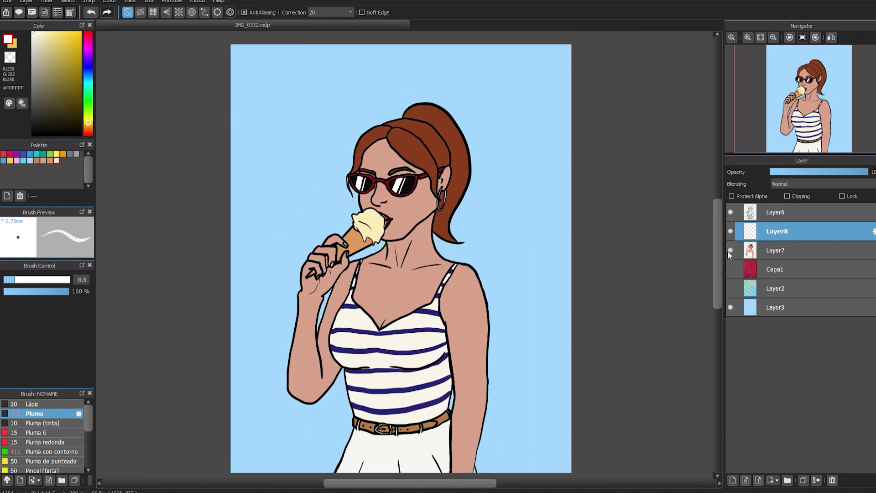
left_click(730, 288)
Step: Add a new layer at the top of the layer stack and set its blending mode to Hard Light
left_click(733, 480)
left_click_drag(797, 232, 789, 212)
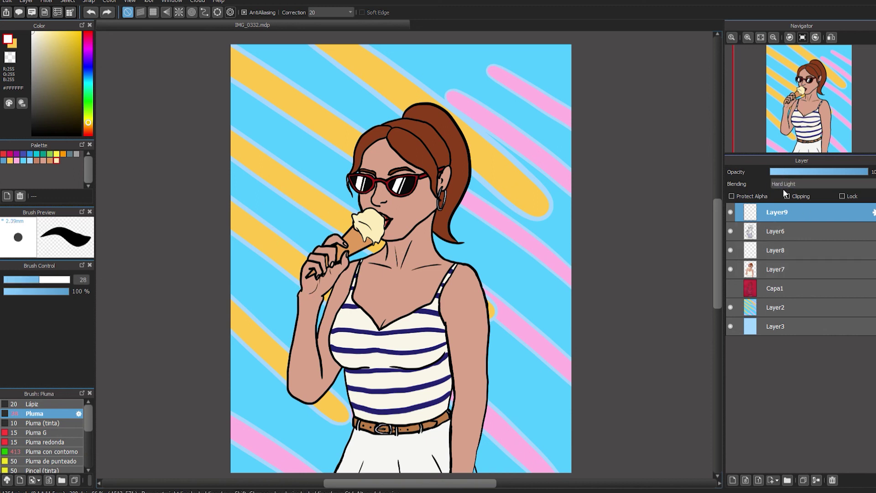
left_click_drag(774, 268, 788, 196)
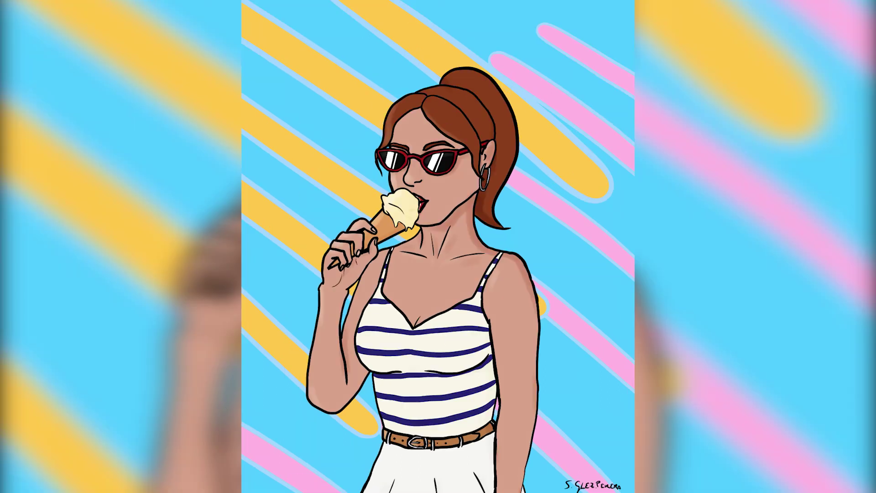